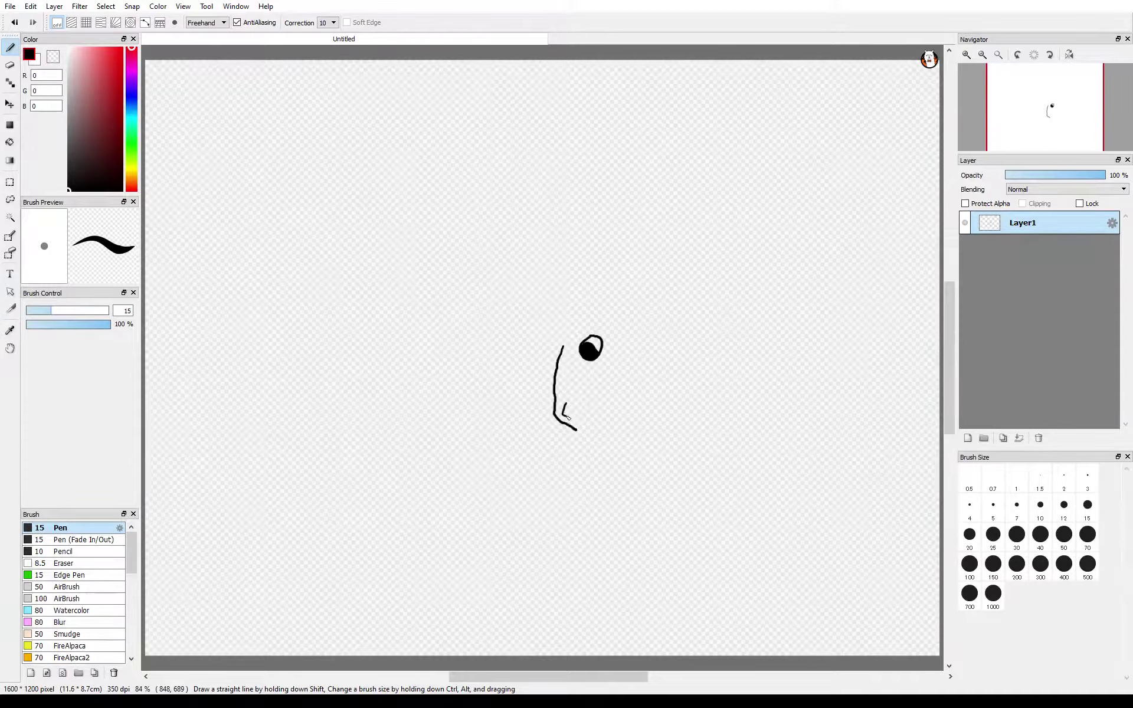
- Shorten the nostril line with the eraser and draw the mouth line and chin of the snout with the black 15 px pen
left_click(11, 65)
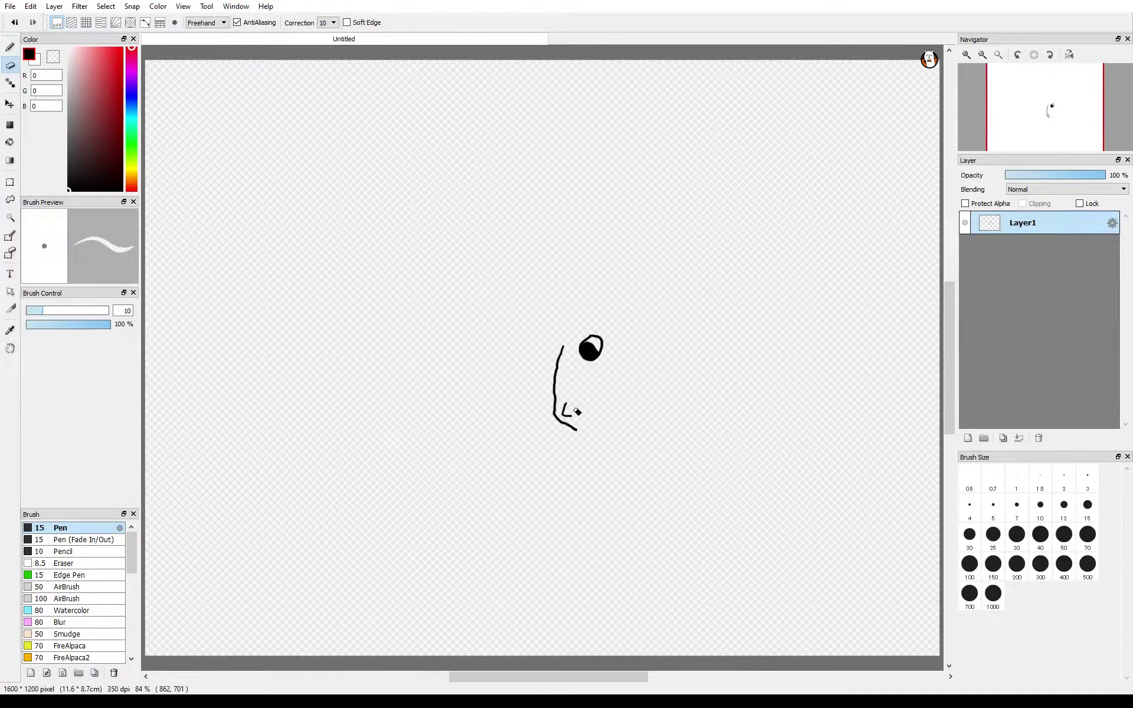
mouse_move(577, 410)
left_mouse_down()
mouse_move(567, 412)
mouse_move(575, 426)
left_mouse_up()
key("b")
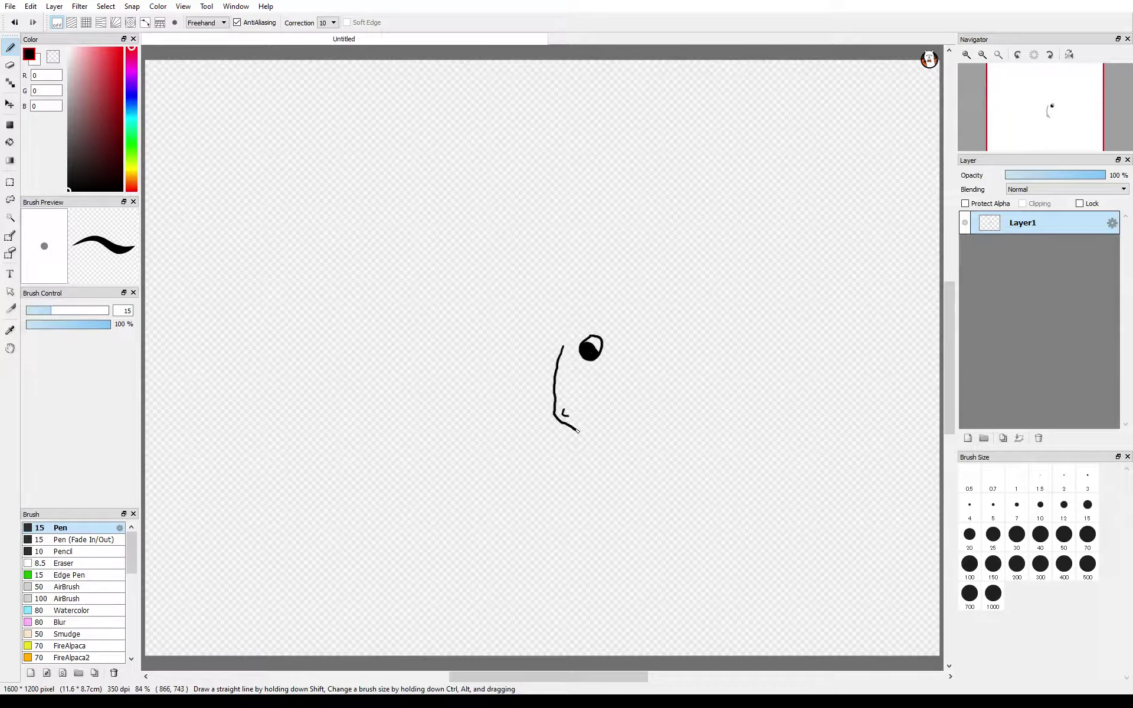
left_click_drag(583, 421, 586, 419)
left_click(15, 23)
left_click_drag(601, 415, 596, 434)
- Draw the snout ridges, face stripe and two curled horns, and outline the neck with spines along its back and a throat line
mouse_move(551, 387)
left_mouse_down()
mouse_move(566, 332)
mouse_move(565, 350)
mouse_move(585, 322)
mouse_move(573, 350)
left_mouse_up()
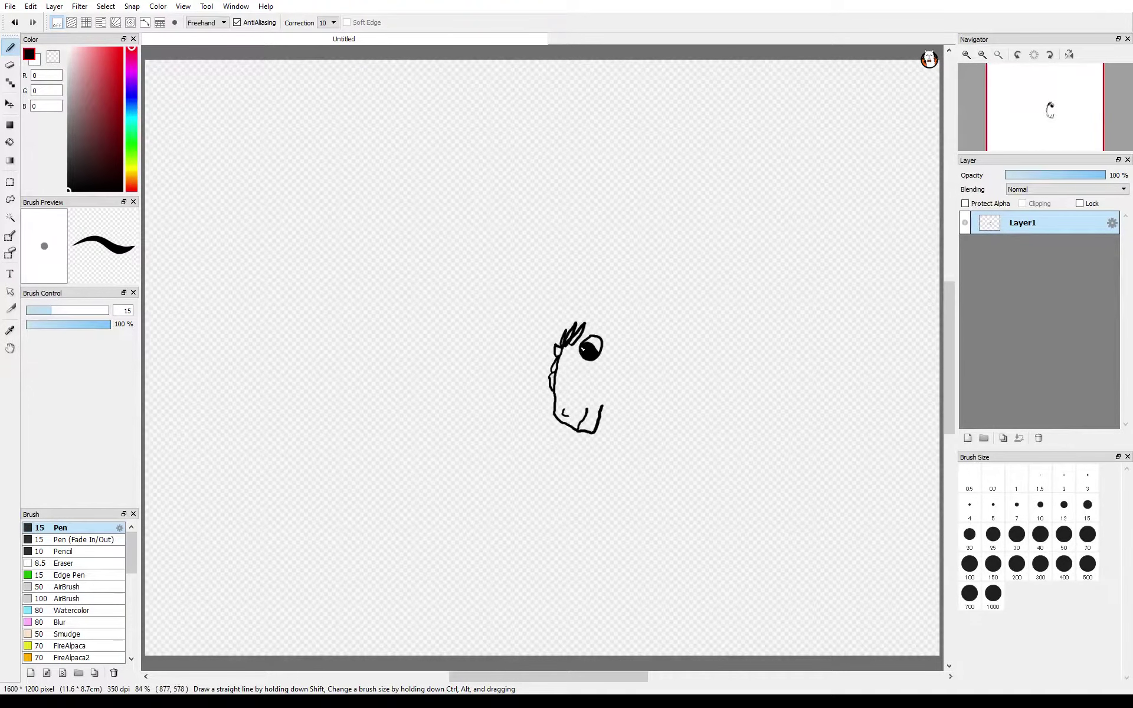
mouse_move(582, 356)
left_mouse_down()
mouse_move(574, 427)
mouse_move(582, 349)
mouse_move(599, 335)
mouse_move(586, 328)
mouse_move(597, 303)
mouse_move(624, 299)
mouse_move(593, 334)
mouse_move(589, 315)
mouse_move(575, 325)
mouse_move(591, 290)
mouse_move(612, 289)
mouse_move(572, 316)
left_mouse_up()
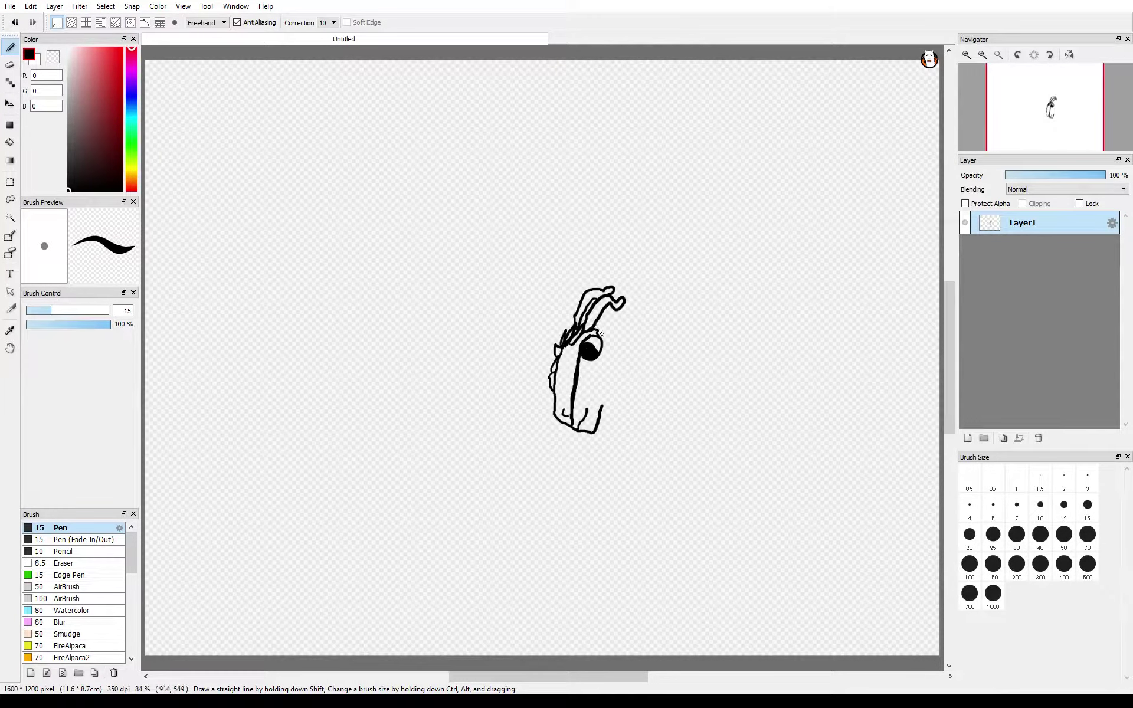
left_click_drag(612, 338, 674, 394)
mouse_move(611, 328)
left_mouse_down()
mouse_move(601, 334)
mouse_move(678, 392)
left_mouse_up()
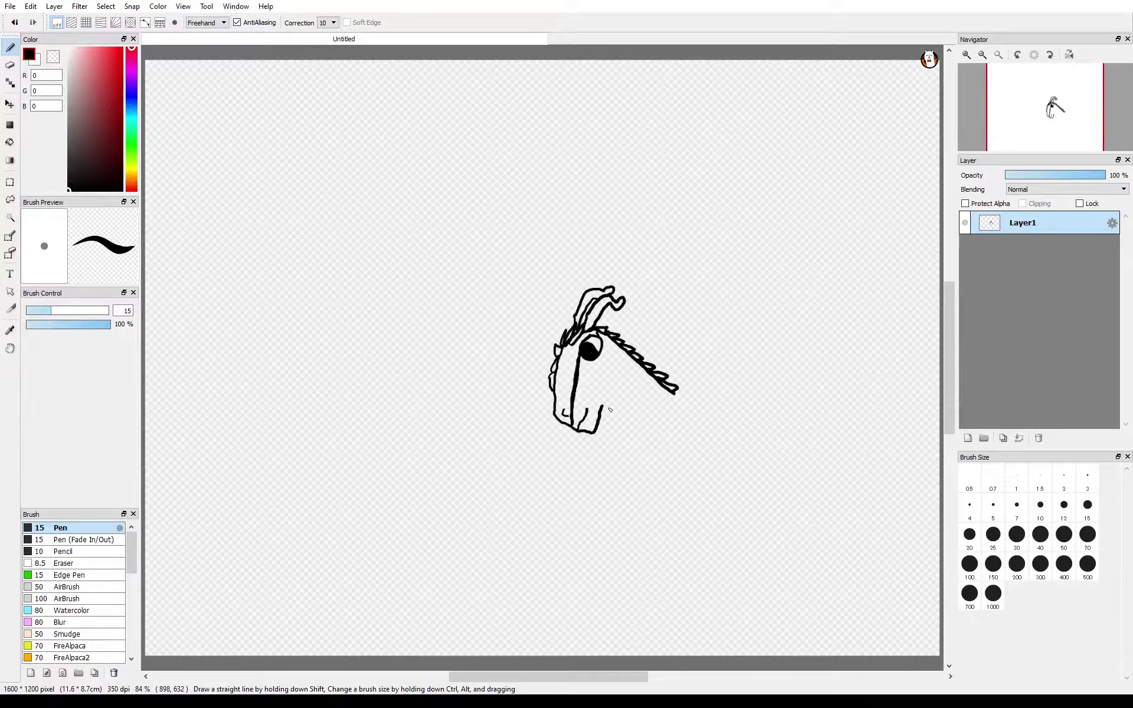
mouse_move(604, 388)
left_mouse_down()
mouse_move(603, 407)
mouse_move(660, 428)
left_mouse_up()
left_click_drag(610, 394, 604, 388)
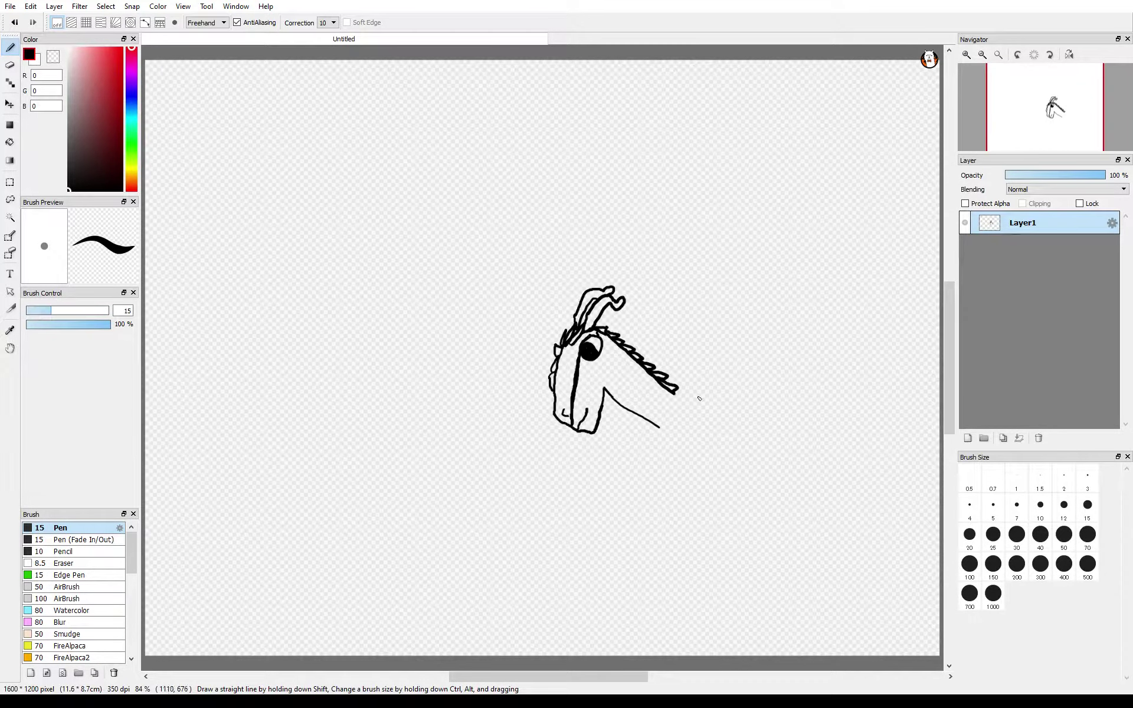
mouse_move(697, 398)
left_mouse_down()
mouse_move(745, 349)
mouse_move(785, 333)
left_mouse_up()
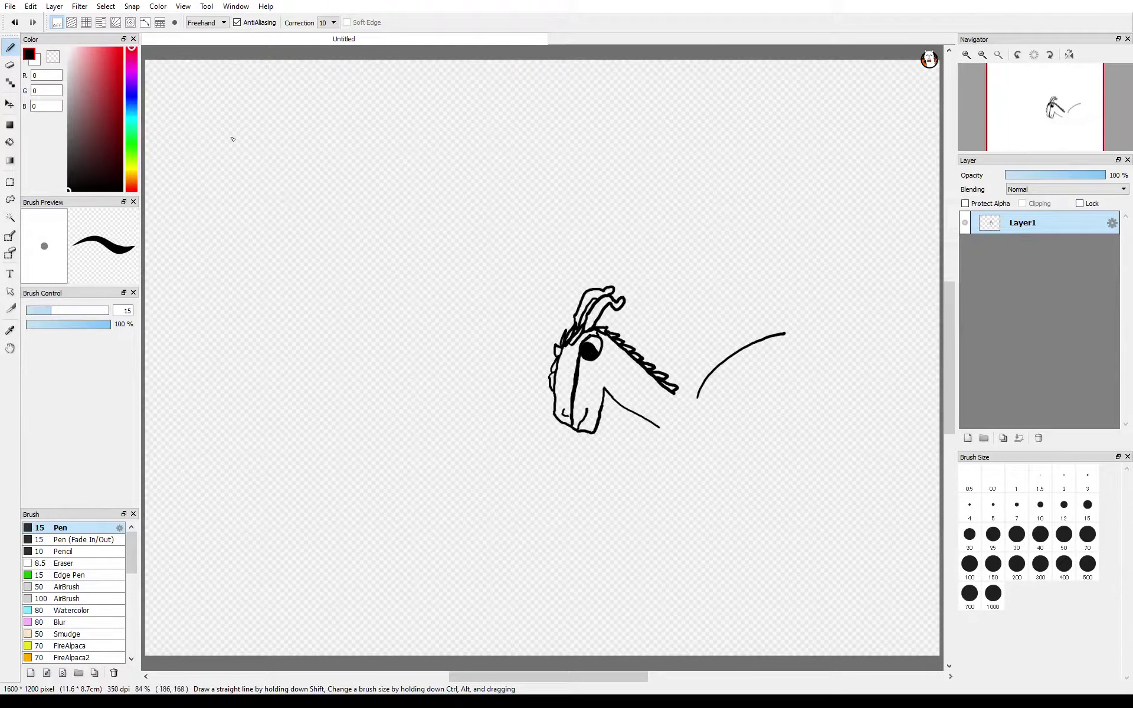
left_click(10, 103)
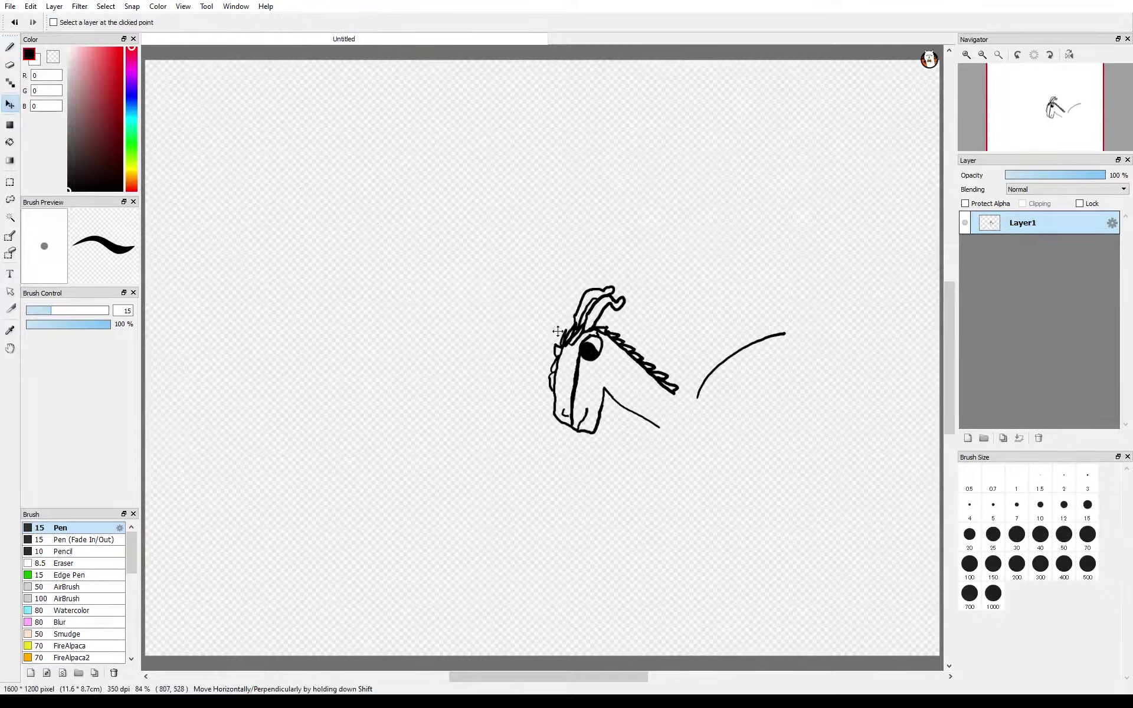
mouse_move(507, 270)
left_mouse_down()
mouse_move(377, 306)
mouse_move(283, 215)
left_mouse_up()
key("b")
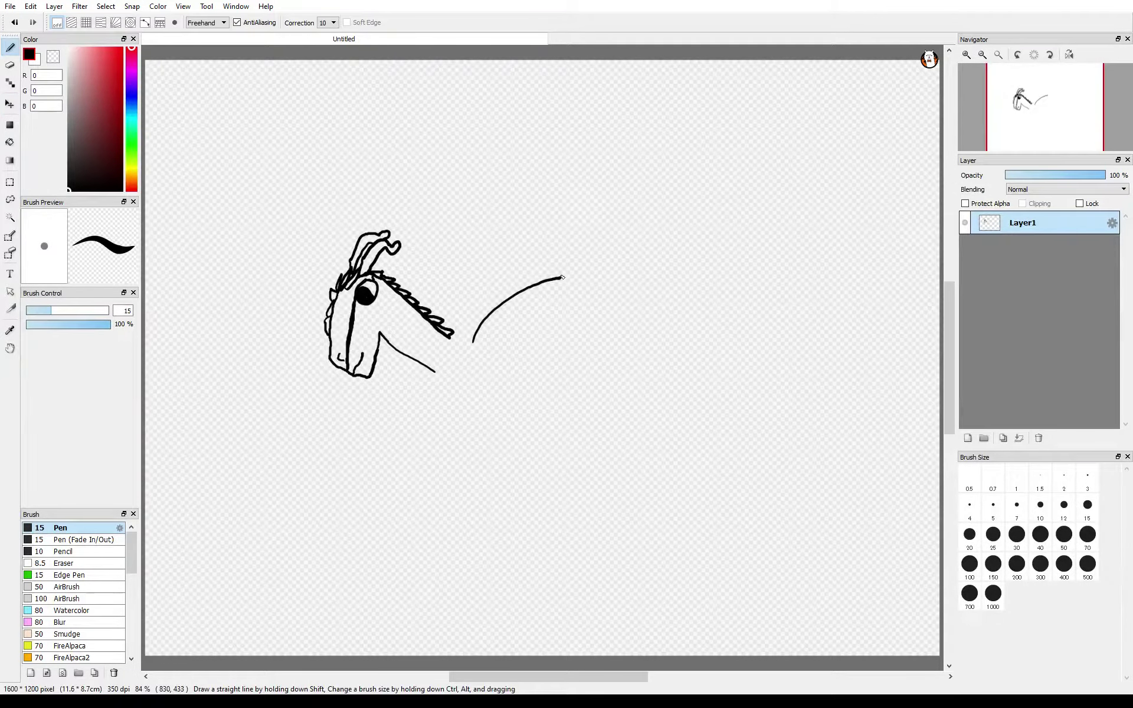
left_click_drag(502, 332, 571, 300)
mouse_move(464, 337)
left_mouse_down()
mouse_move(508, 280)
mouse_move(591, 258)
mouse_move(619, 255)
mouse_move(611, 307)
mouse_move(630, 321)
left_mouse_up()
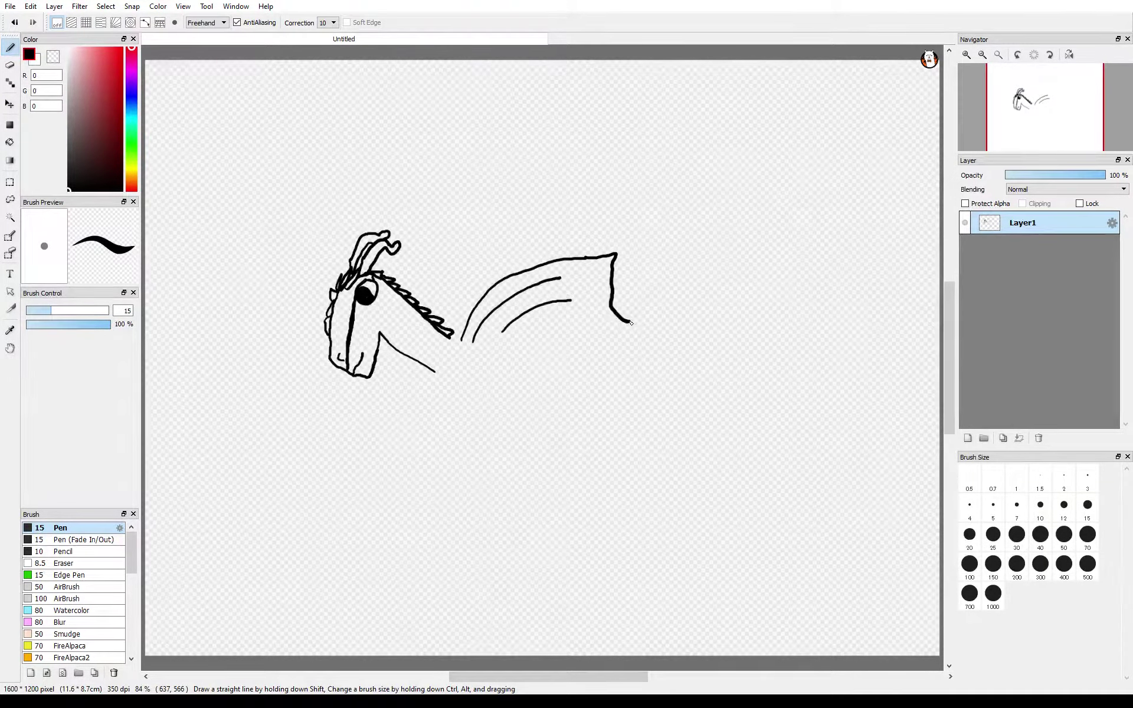
left_click(14, 23)
left_click(15, 22)
left_click(15, 22)
left_click(15, 22)
left_click(15, 23)
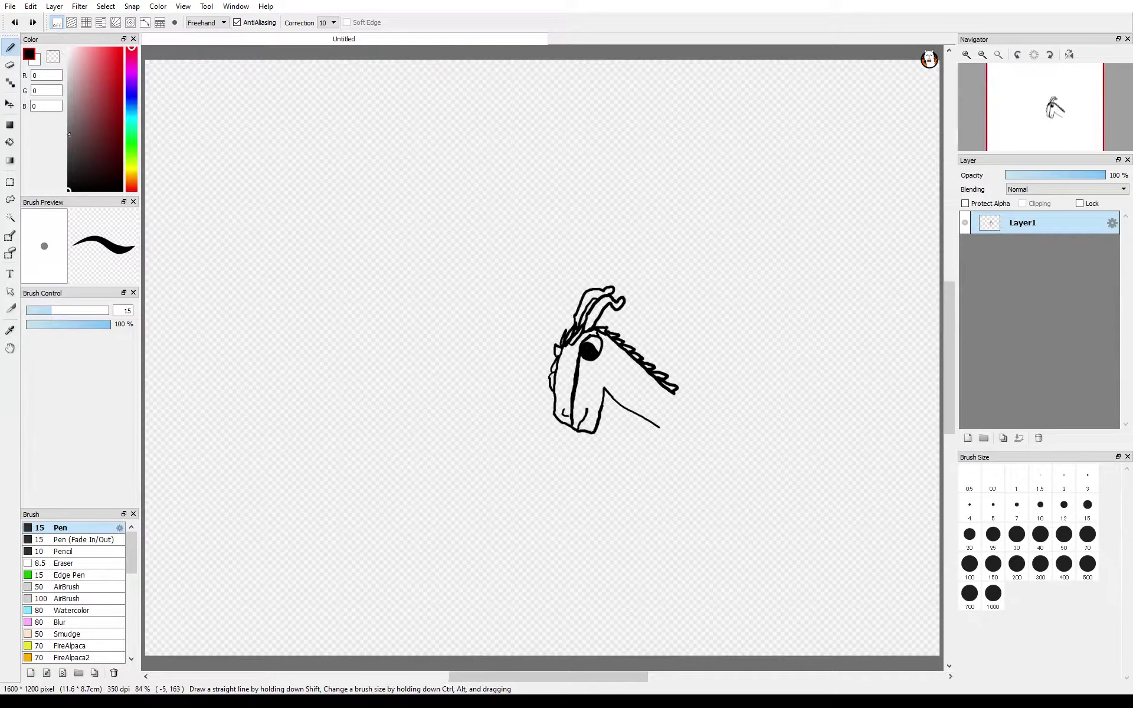
- Move the dragon head toward the upper left of the canvas and draw a ribbed ear frill behind the eye
left_click(10, 104)
mouse_move(649, 378)
left_mouse_down()
mouse_move(500, 331)
mouse_move(473, 341)
left_mouse_up()
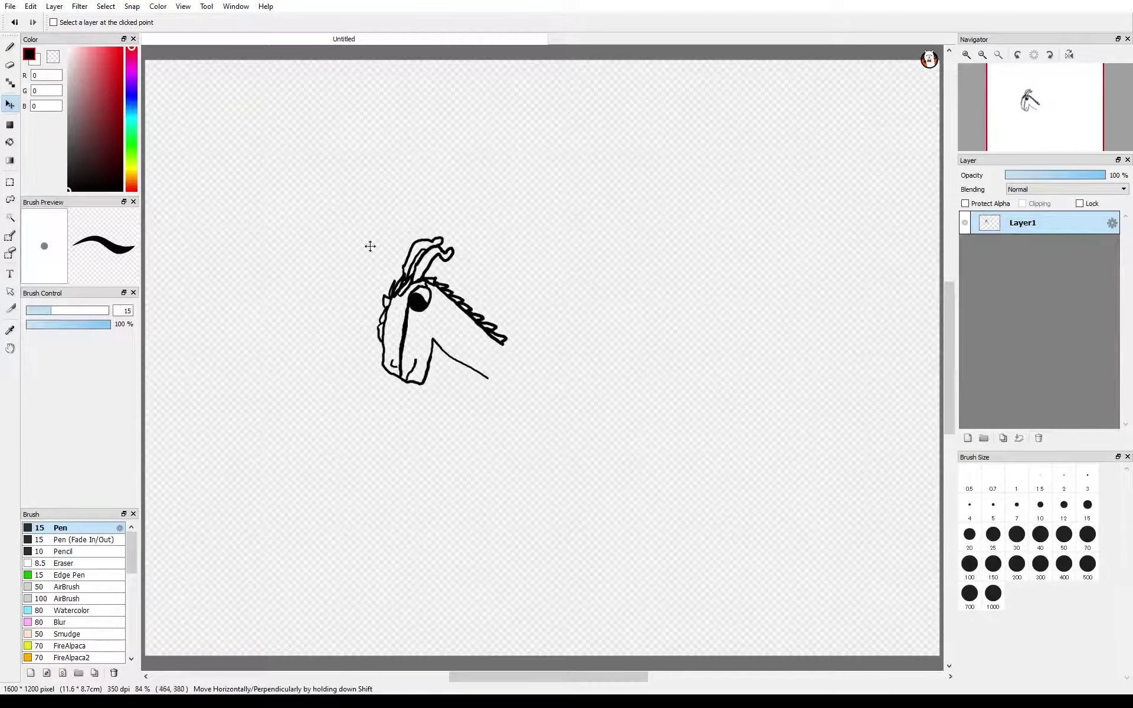
left_click(10, 47)
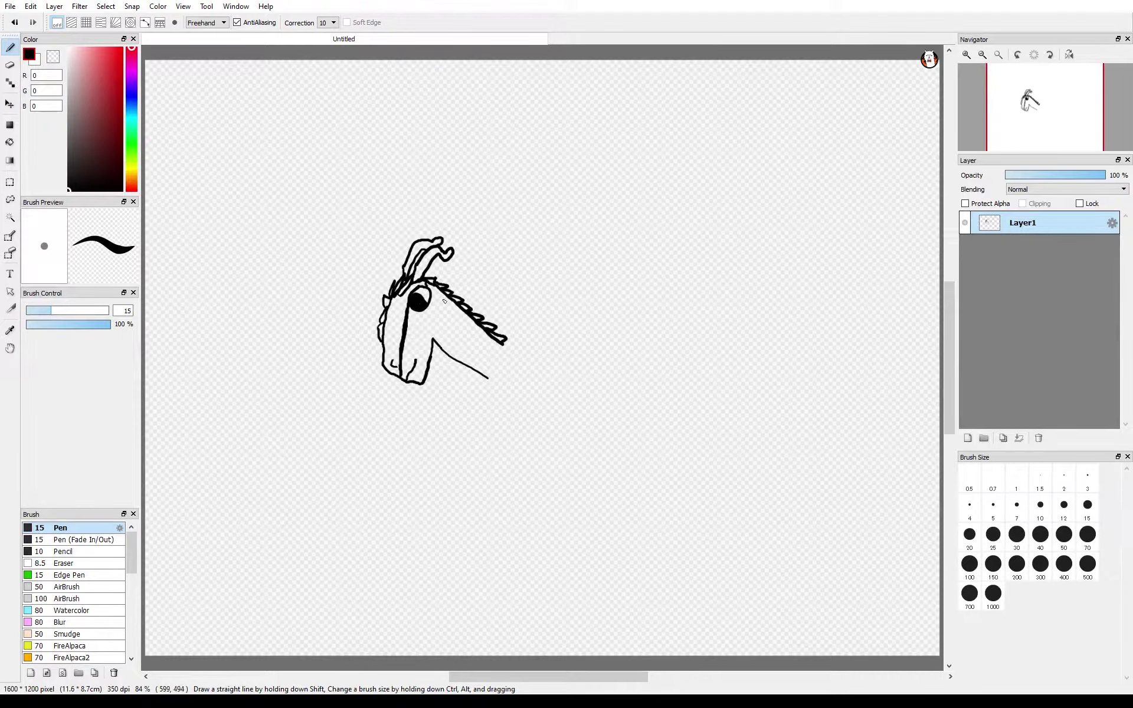
left_click_drag(448, 300, 455, 322)
left_click(15, 22)
mouse_move(448, 322)
left_mouse_down()
mouse_move(468, 323)
mouse_move(462, 312)
mouse_move(433, 323)
mouse_move(448, 298)
mouse_move(462, 314)
mouse_move(437, 322)
left_mouse_up()
left_click_drag(433, 341, 436, 322)
- Draw the near wing behind the neck, with a bent arm, two crossing ribs and the membrane's outer edge
mouse_move(509, 351)
left_mouse_down()
mouse_move(579, 257)
mouse_move(687, 276)
mouse_move(595, 278)
mouse_move(526, 356)
left_mouse_up()
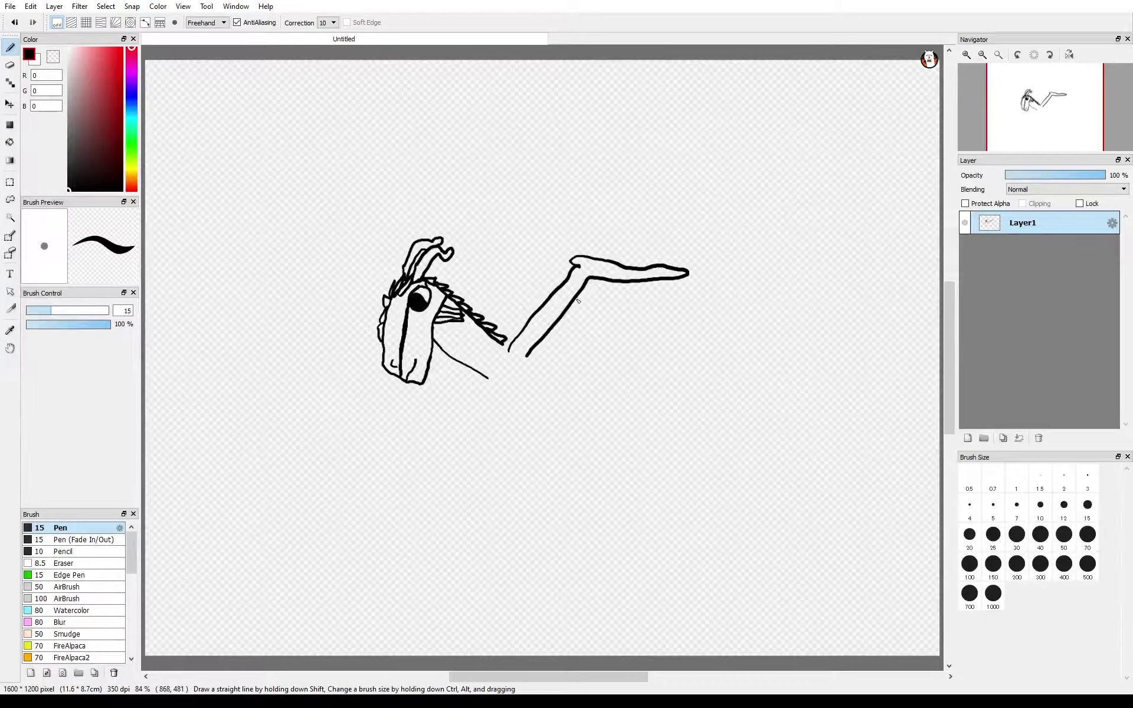
mouse_move(588, 303)
left_mouse_down()
mouse_move(679, 303)
mouse_move(671, 317)
mouse_move(638, 321)
mouse_move(589, 297)
left_mouse_up()
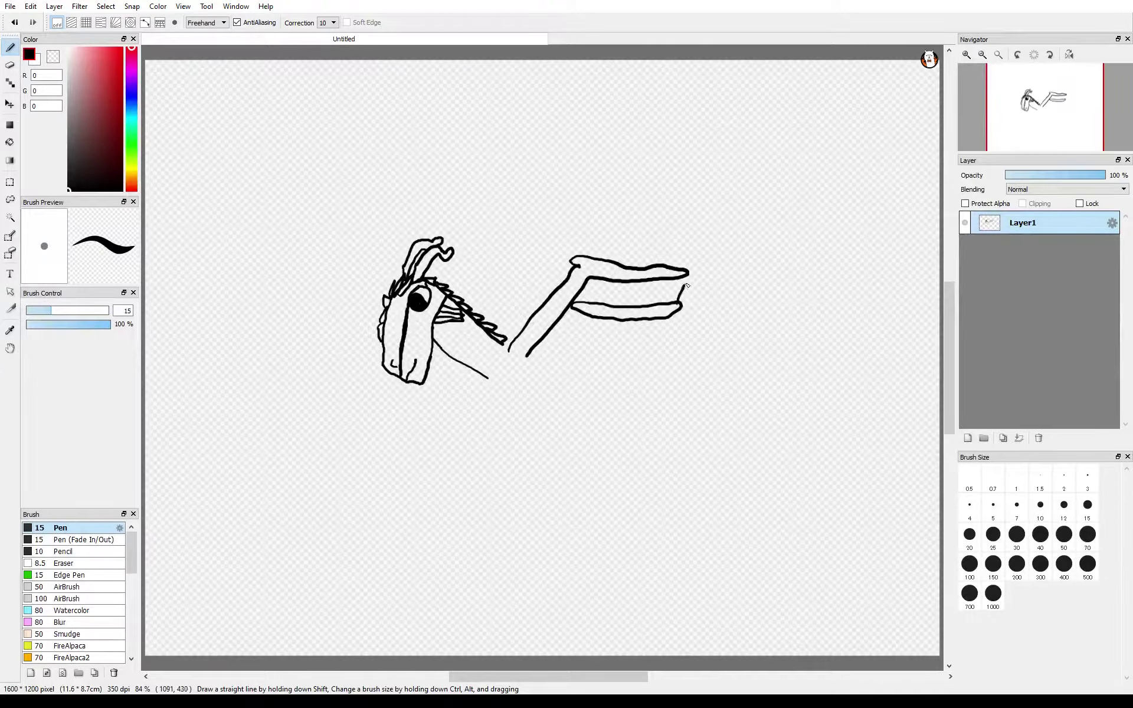
left_click_drag(687, 285, 689, 274)
mouse_move(668, 328)
left_mouse_down()
mouse_move(655, 353)
mouse_move(662, 335)
mouse_move(582, 356)
mouse_move(529, 354)
mouse_move(628, 367)
mouse_move(657, 354)
mouse_move(623, 360)
left_mouse_up()
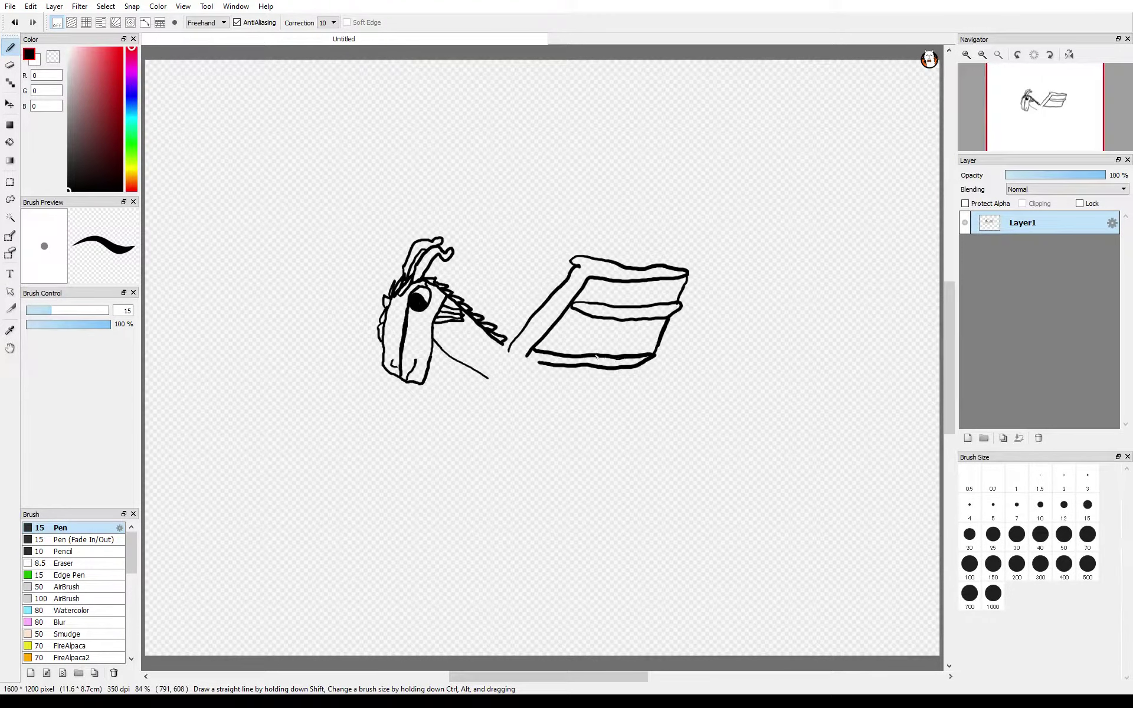
left_click_drag(531, 363, 542, 366)
- Draw the far wing partly hidden behind the near one and add a short rump line below the near wing's rear corner
mouse_move(502, 323)
left_mouse_down()
mouse_move(537, 246)
mouse_move(660, 263)
left_mouse_up()
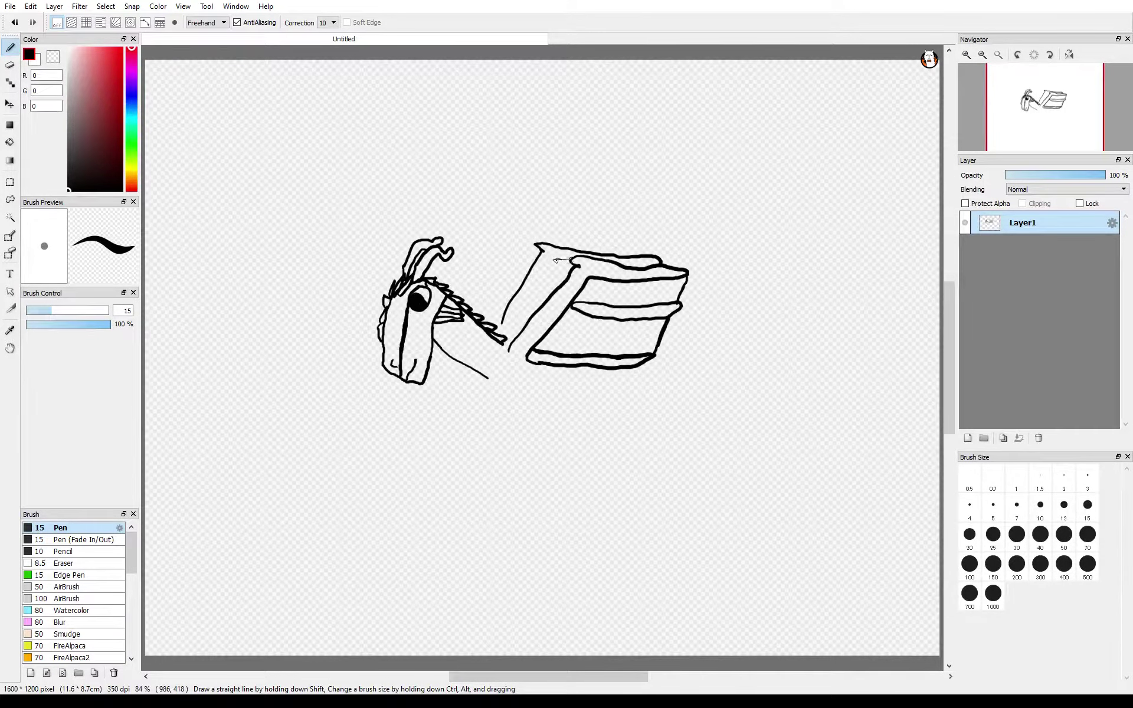
mouse_move(572, 260)
left_mouse_down()
mouse_move(553, 259)
mouse_move(509, 342)
left_mouse_up()
mouse_move(548, 285)
left_mouse_down()
mouse_move(562, 290)
mouse_move(534, 295)
left_mouse_up()
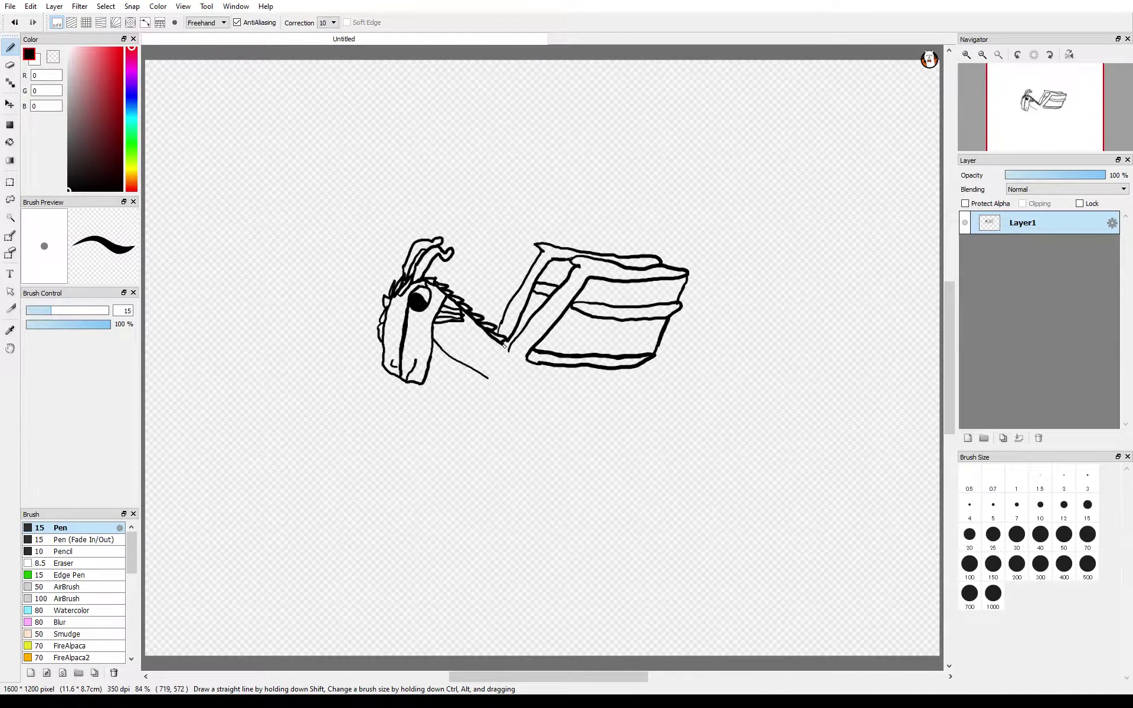
mouse_move(503, 347)
left_mouse_down()
mouse_move(493, 339)
mouse_move(515, 338)
left_mouse_up()
left_click_drag(651, 361, 631, 385)
mouse_move(527, 364)
left_mouse_down()
mouse_move(703, 401)
mouse_move(635, 381)
mouse_move(673, 392)
left_mouse_up()
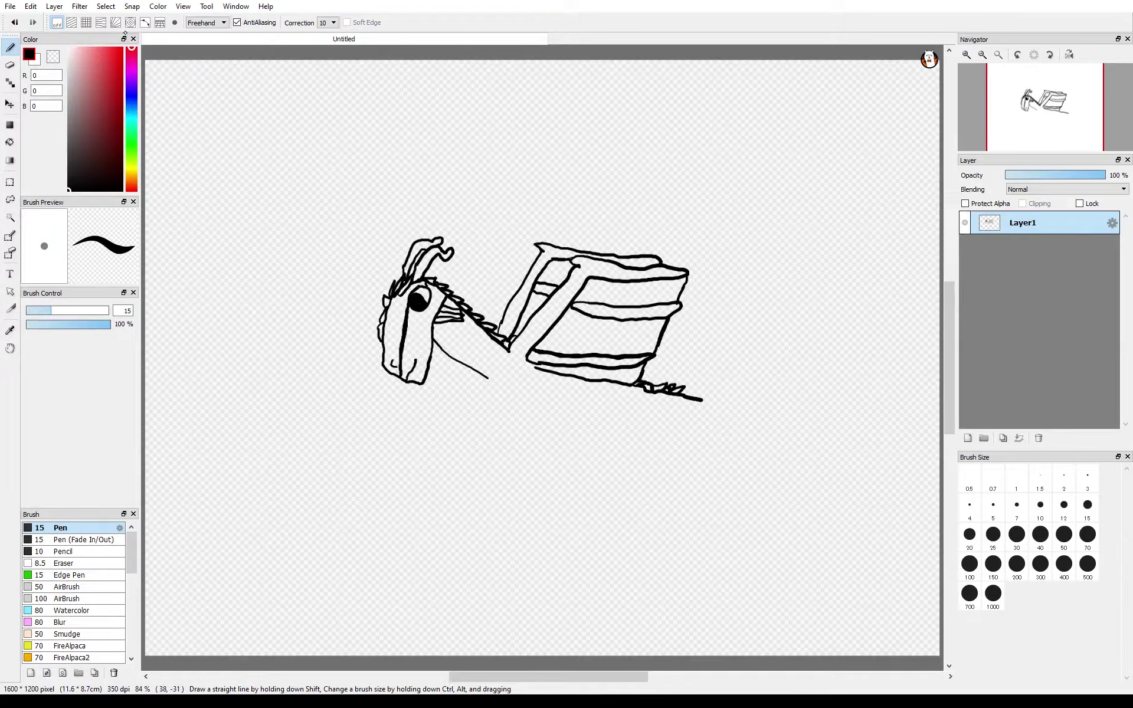
left_click(14, 22)
left_click(14, 22)
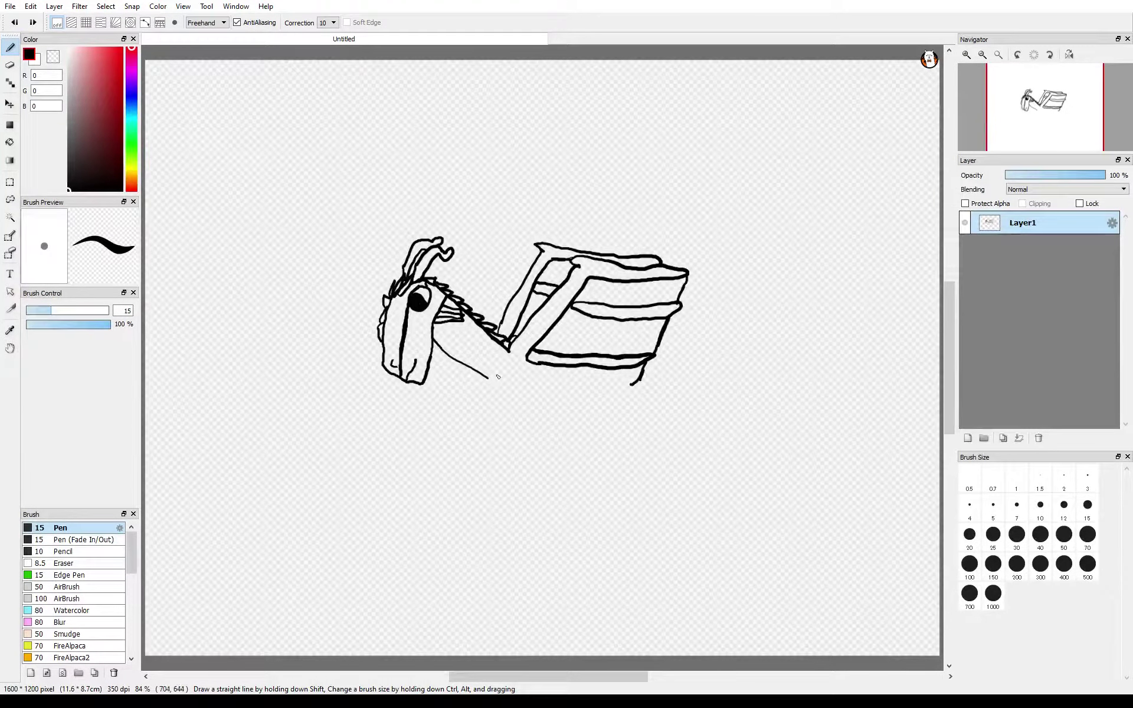
- Draw the front leg below the neck, ending in a splayed foot with pointed claws on its toes
mouse_move(500, 379)
left_mouse_down()
mouse_move(462, 467)
mouse_move(480, 465)
mouse_move(483, 476)
mouse_move(511, 427)
mouse_move(481, 410)
mouse_move(462, 465)
mouse_move(448, 461)
mouse_move(454, 485)
mouse_move(486, 480)
mouse_move(483, 456)
mouse_move(496, 457)
mouse_move(520, 397)
left_mouse_up()
key("ctrl+z")
key("ctrl+z")
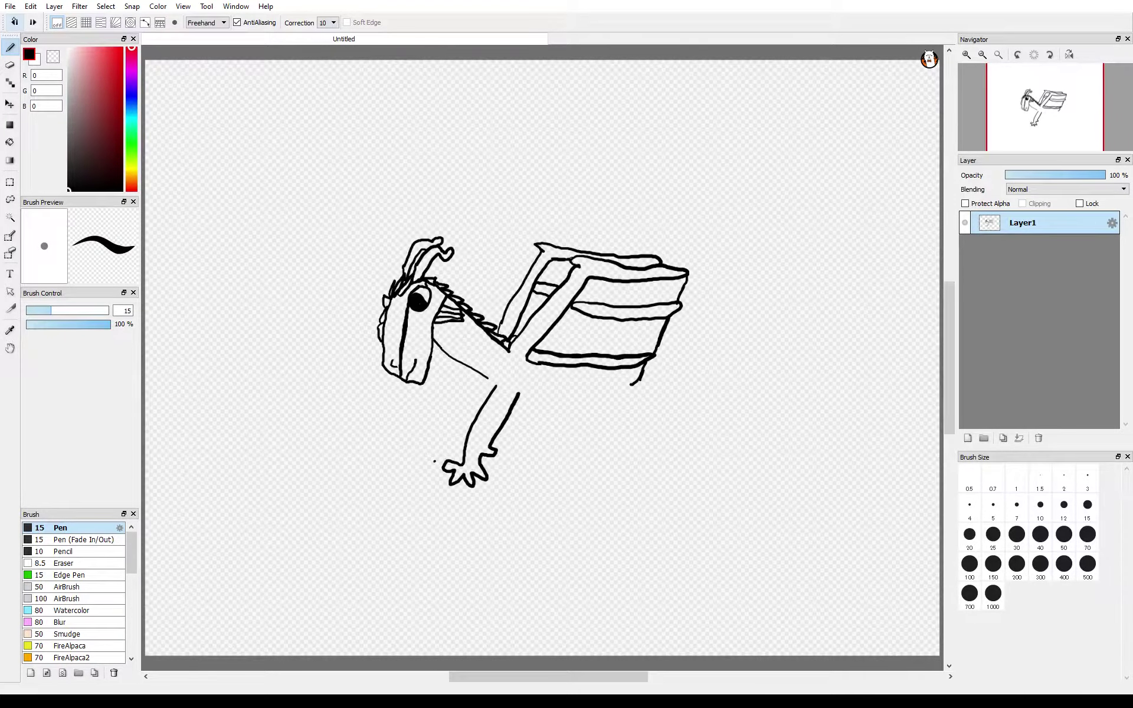
mouse_move(456, 465)
left_mouse_down()
mouse_move(430, 459)
mouse_move(441, 471)
left_mouse_up()
key("ctrl+z")
mouse_move(440, 497)
left_mouse_down()
mouse_move(453, 489)
mouse_move(448, 467)
mouse_move(469, 490)
mouse_move(504, 491)
mouse_move(509, 464)
left_mouse_up()
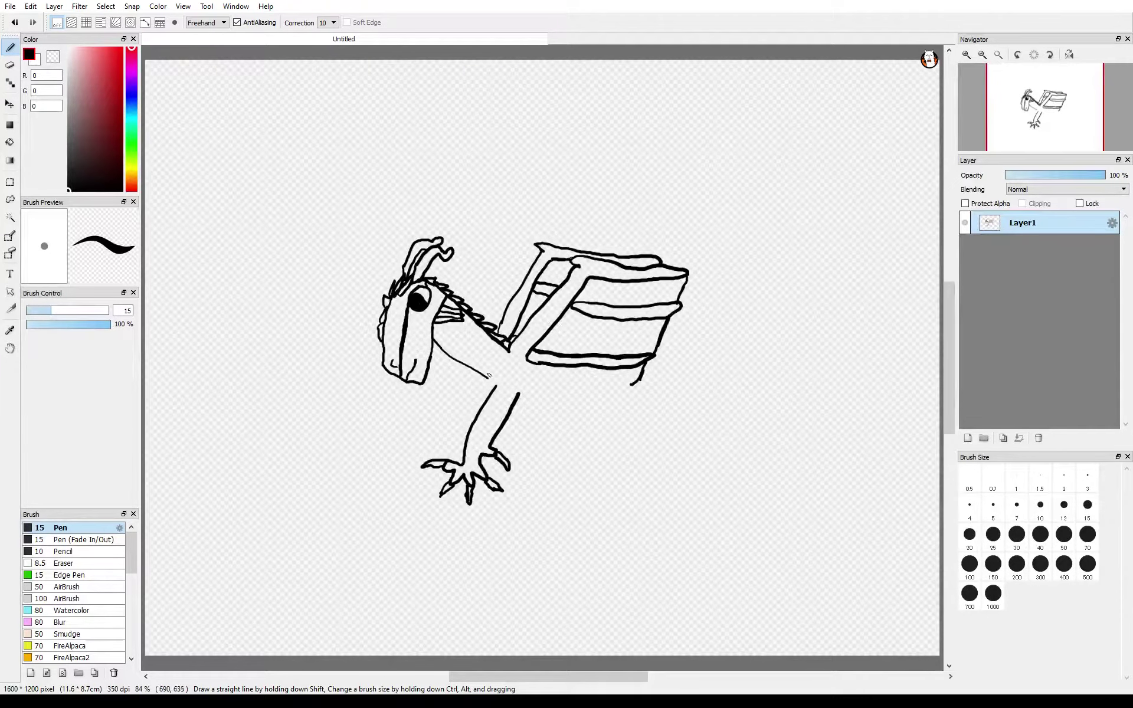
- Draw the underside of the neck and a double-lined belly band running back from the front leg
left_click_drag(486, 376, 497, 388)
mouse_move(439, 364)
left_mouse_down()
mouse_move(487, 397)
mouse_move(439, 368)
mouse_move(465, 384)
left_mouse_up()
left_click_drag(521, 418, 625, 422)
mouse_move(522, 418)
left_mouse_down()
mouse_move(537, 399)
mouse_move(627, 403)
mouse_move(522, 398)
left_mouse_up()
- Draw the hind leg and a curled tail with spines along its upper edge, and close the back below the wing
mouse_move(626, 402)
left_mouse_down()
mouse_move(616, 481)
mouse_move(589, 491)
mouse_move(606, 491)
mouse_move(592, 505)
mouse_move(607, 499)
mouse_move(603, 510)
mouse_move(629, 514)
mouse_move(633, 479)
mouse_move(648, 485)
mouse_move(634, 460)
mouse_move(642, 399)
mouse_move(678, 449)
mouse_move(715, 464)
mouse_move(764, 441)
mouse_move(744, 414)
mouse_move(749, 432)
mouse_move(735, 443)
mouse_move(703, 433)
mouse_move(641, 381)
left_mouse_up()
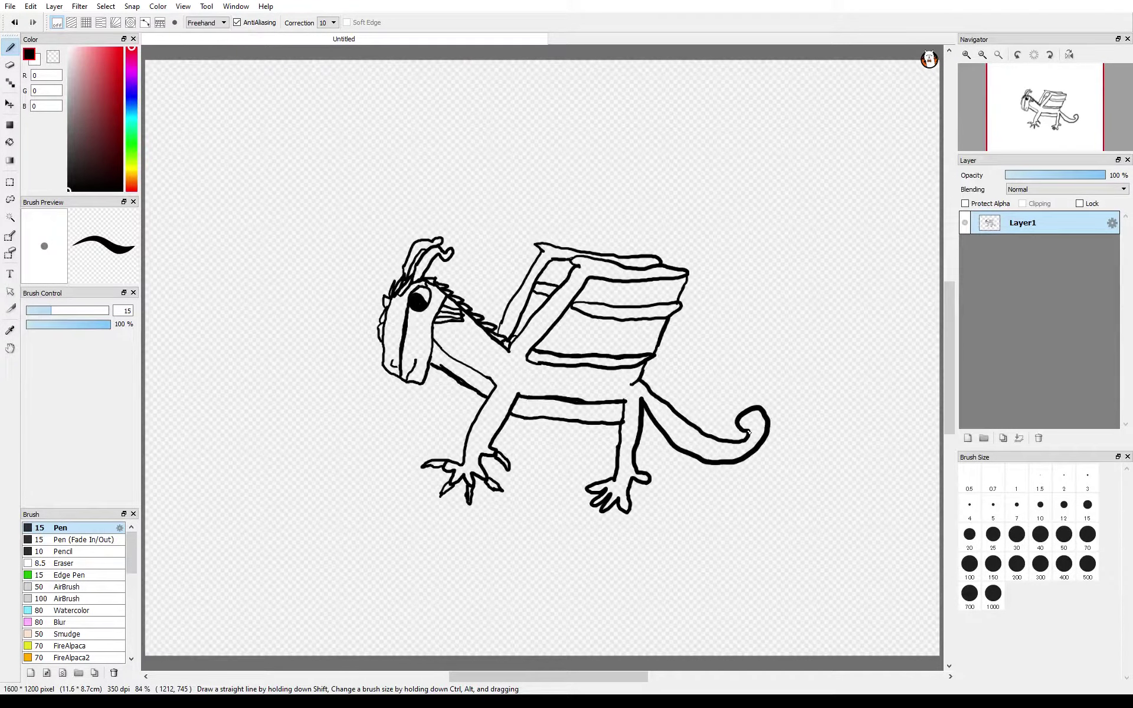
mouse_move(756, 424)
left_mouse_down()
mouse_move(743, 428)
mouse_move(737, 454)
mouse_move(697, 444)
mouse_move(644, 403)
mouse_move(648, 379)
mouse_move(707, 430)
mouse_move(748, 437)
left_mouse_up()
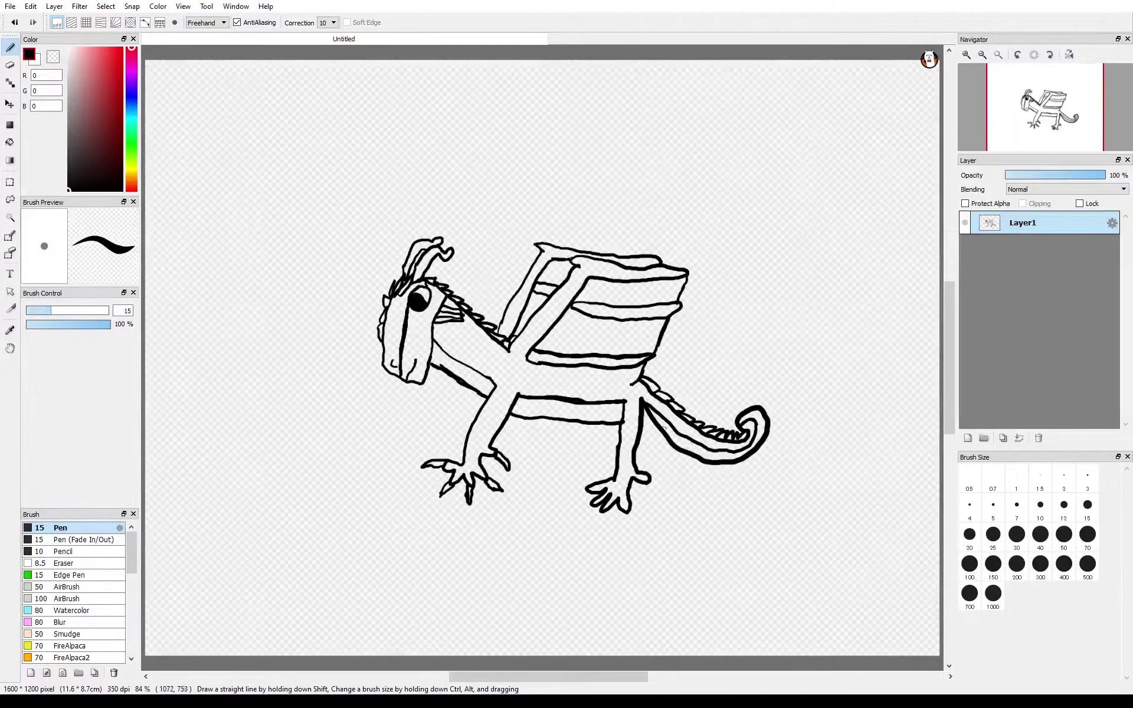
left_click_drag(531, 367, 632, 384)
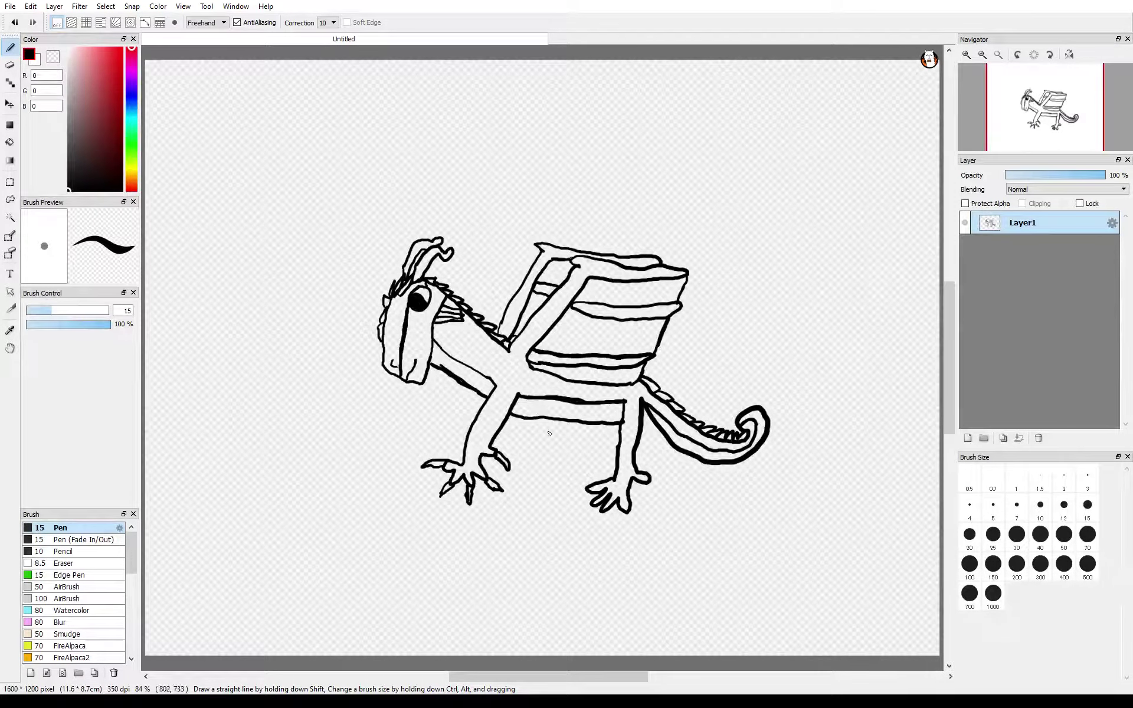
- Draw pointed claws on the toes of the hind foot
mouse_move(658, 479)
left_mouse_down()
mouse_move(670, 486)
mouse_move(589, 530)
mouse_move(592, 487)
mouse_move(581, 491)
left_mouse_up()
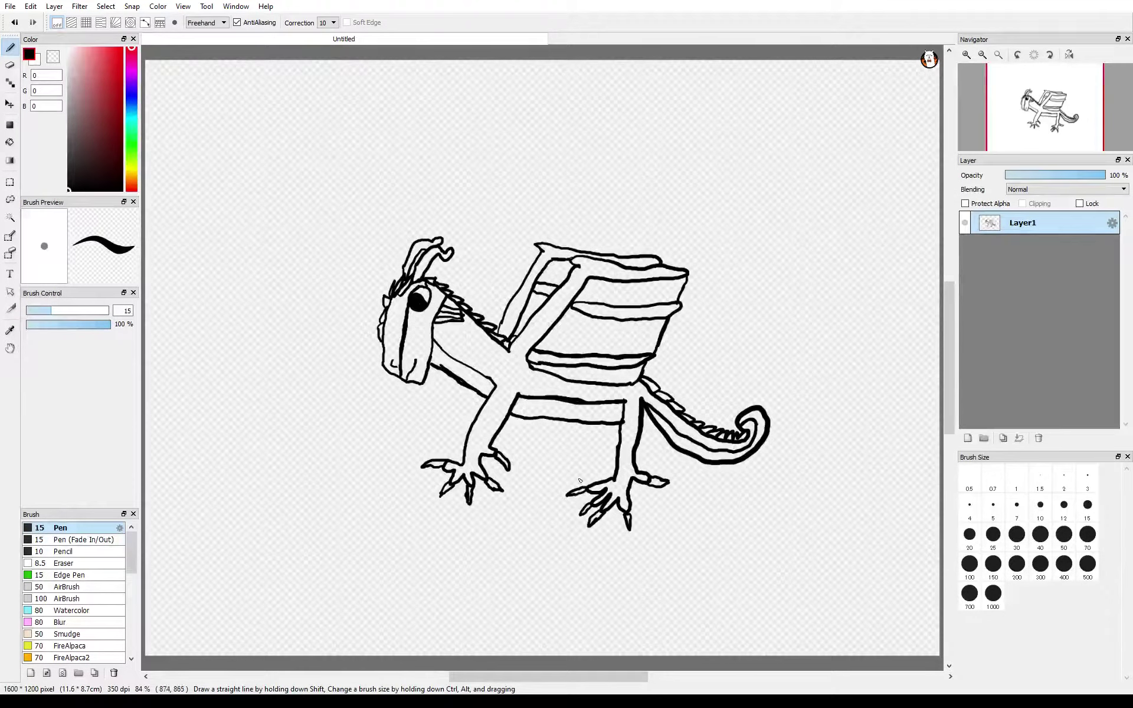
left_click_drag(590, 437, 581, 472)
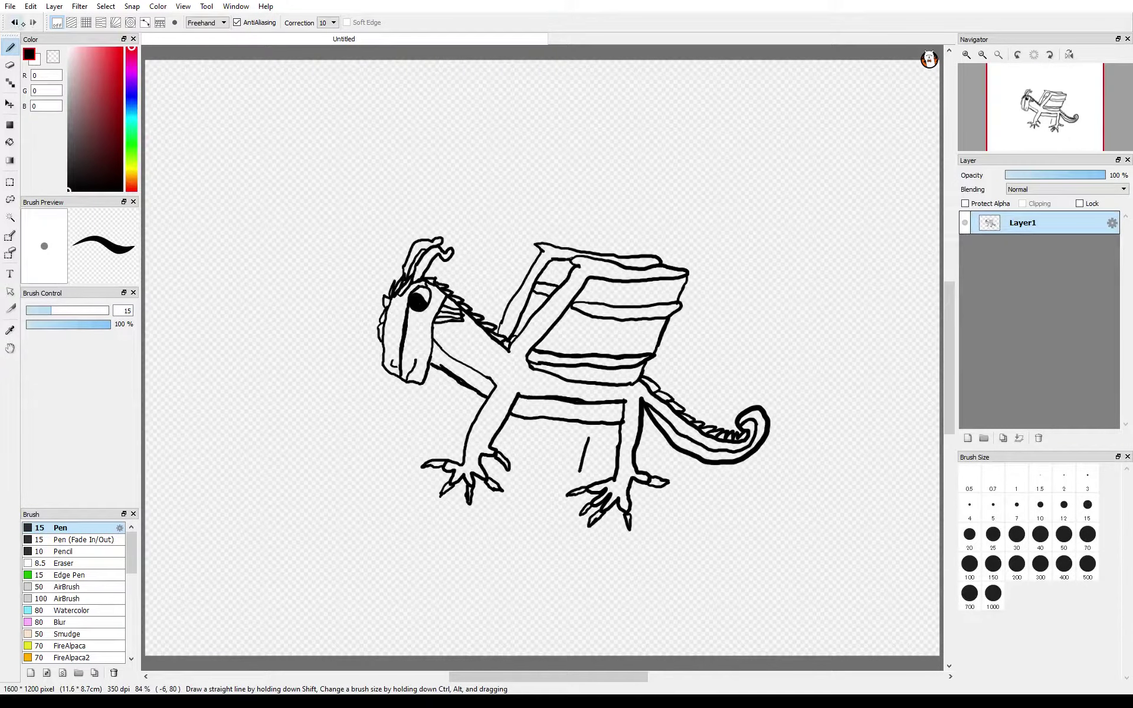
left_click(15, 22)
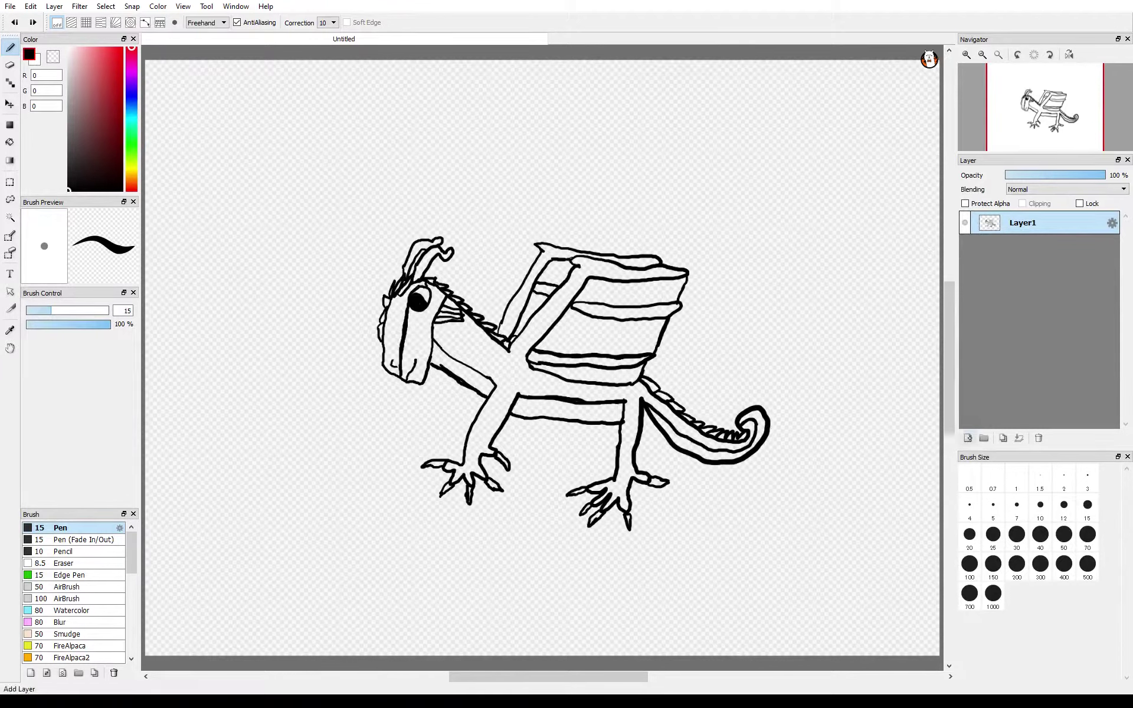
- Add a new layer beneath Layer1 and set the pen to size 40 with a purple colour (R 124, G 49, B 232)
left_click(968, 438)
left_click_drag(1021, 223, 994, 286)
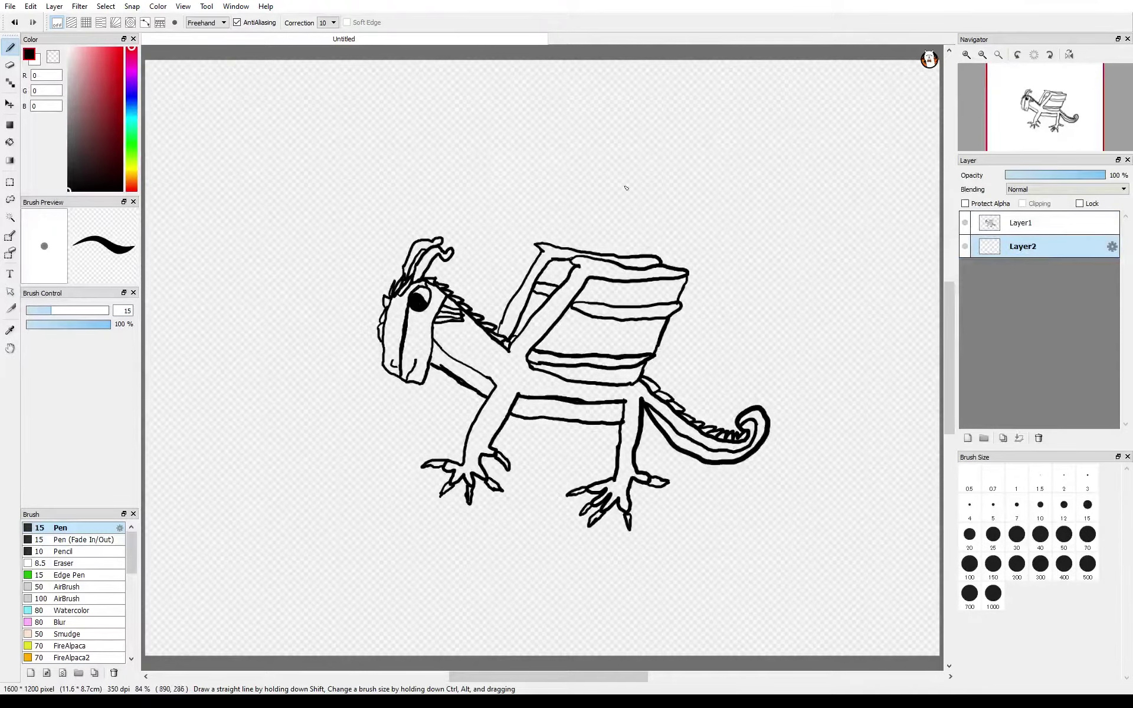
left_click(968, 54)
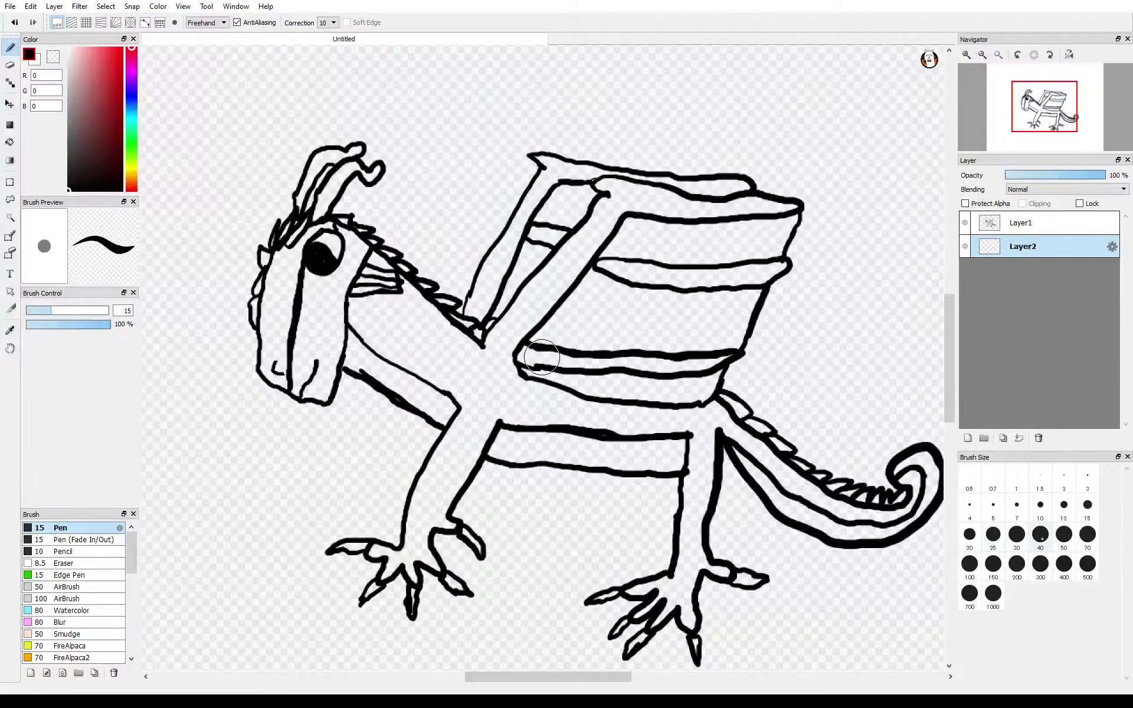
left_click(1041, 534)
mouse_move(134, 69)
left_mouse_down()
mouse_move(127, 95)
mouse_move(105, 84)
mouse_move(111, 60)
left_mouse_up()
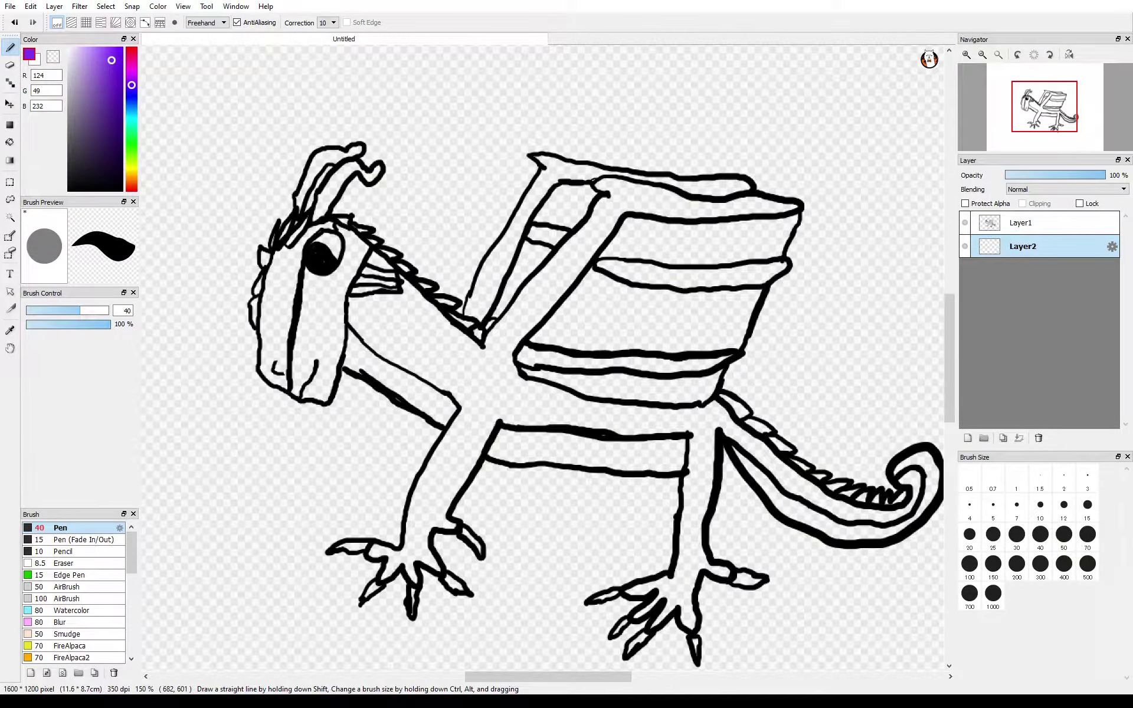
mouse_move(402, 321)
left_mouse_down()
mouse_move(454, 385)
mouse_move(438, 353)
mouse_move(410, 347)
mouse_move(429, 366)
mouse_move(415, 366)
mouse_move(453, 386)
mouse_move(418, 321)
mouse_move(356, 304)
mouse_move(362, 328)
mouse_move(375, 315)
mouse_move(390, 332)
mouse_move(369, 338)
mouse_move(406, 362)
mouse_move(386, 340)
left_mouse_up()
left_click(14, 23)
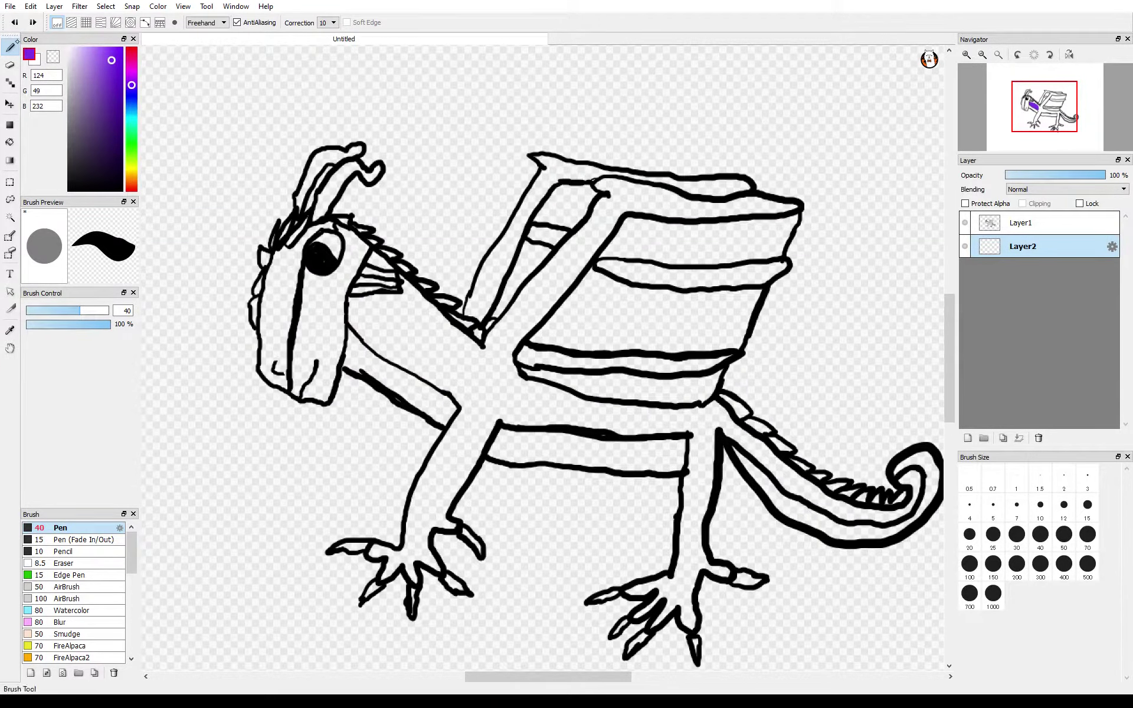
left_click_drag(281, 302, 275, 347)
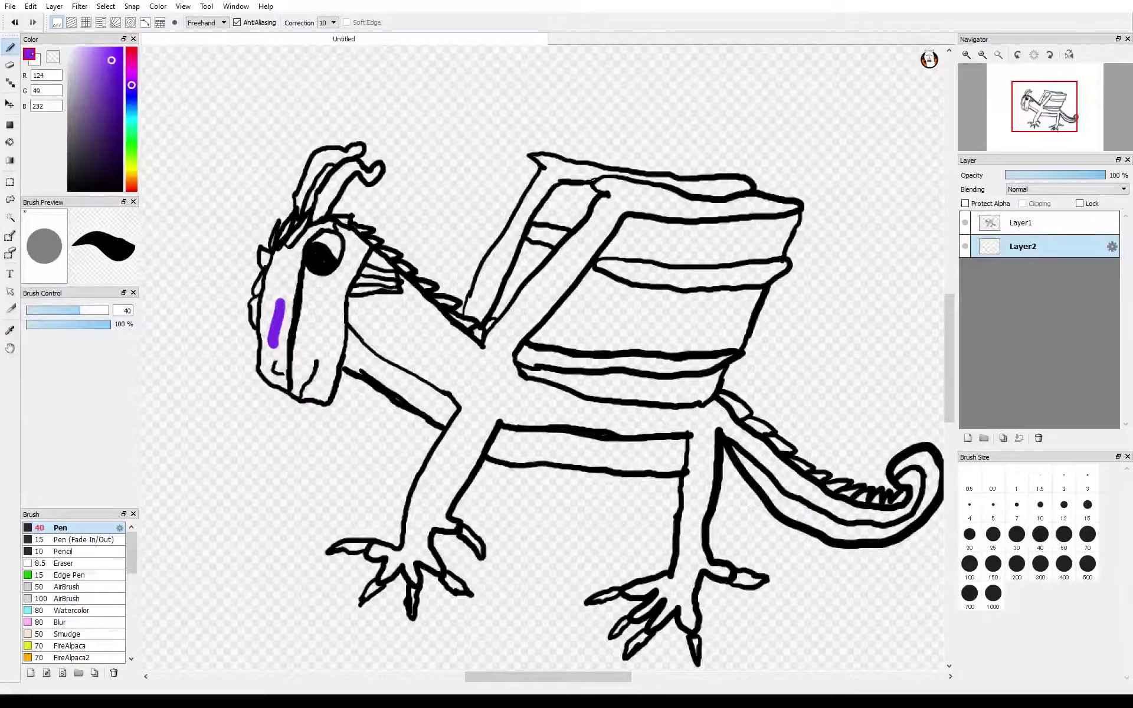
left_click(14, 23)
- Paint the ear frill purple and the front of the face around the eye dark purple (R 54, G 9, B 121)
mouse_move(379, 273)
left_mouse_down()
mouse_move(373, 259)
mouse_move(377, 282)
mouse_move(362, 292)
mouse_move(368, 272)
left_mouse_up()
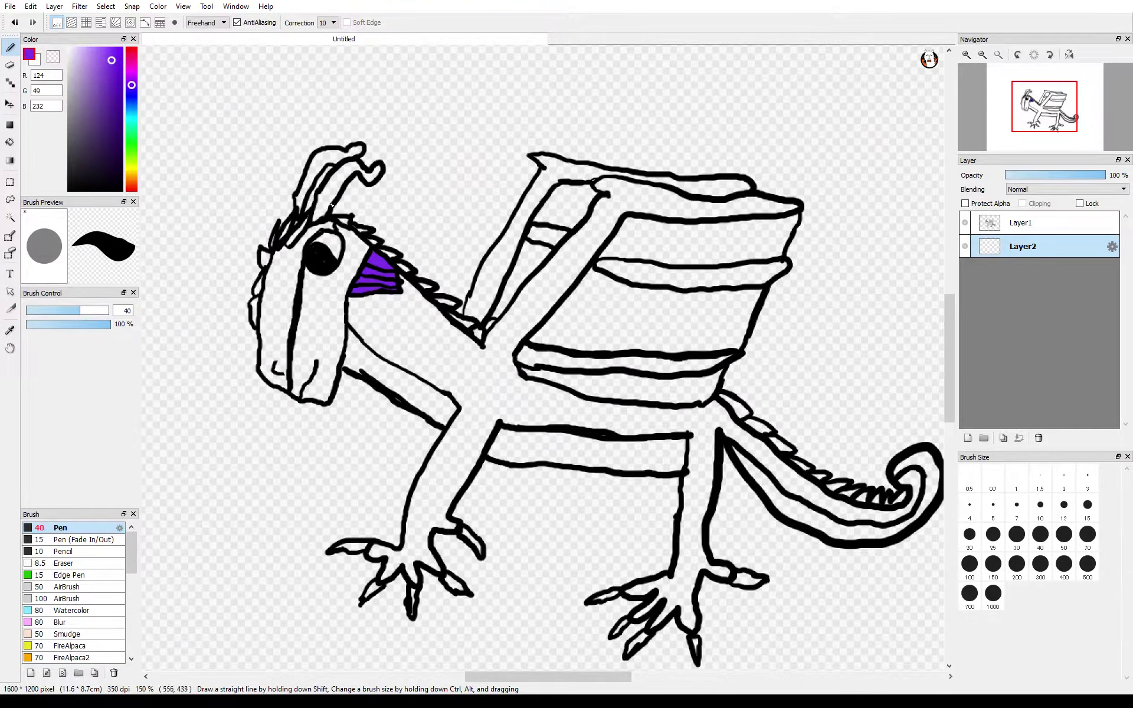
left_click(114, 89)
left_click(119, 122)
mouse_move(277, 292)
left_mouse_down()
mouse_move(275, 363)
mouse_move(289, 387)
mouse_move(265, 370)
mouse_move(276, 353)
mouse_move(285, 364)
mouse_move(295, 273)
mouse_move(265, 356)
mouse_move(281, 362)
mouse_move(265, 363)
mouse_move(271, 298)
mouse_move(267, 337)
mouse_move(263, 324)
mouse_move(297, 273)
mouse_move(279, 267)
mouse_move(270, 290)
mouse_move(272, 274)
mouse_move(279, 256)
mouse_move(303, 246)
mouse_move(300, 261)
mouse_move(334, 229)
left_mouse_up()
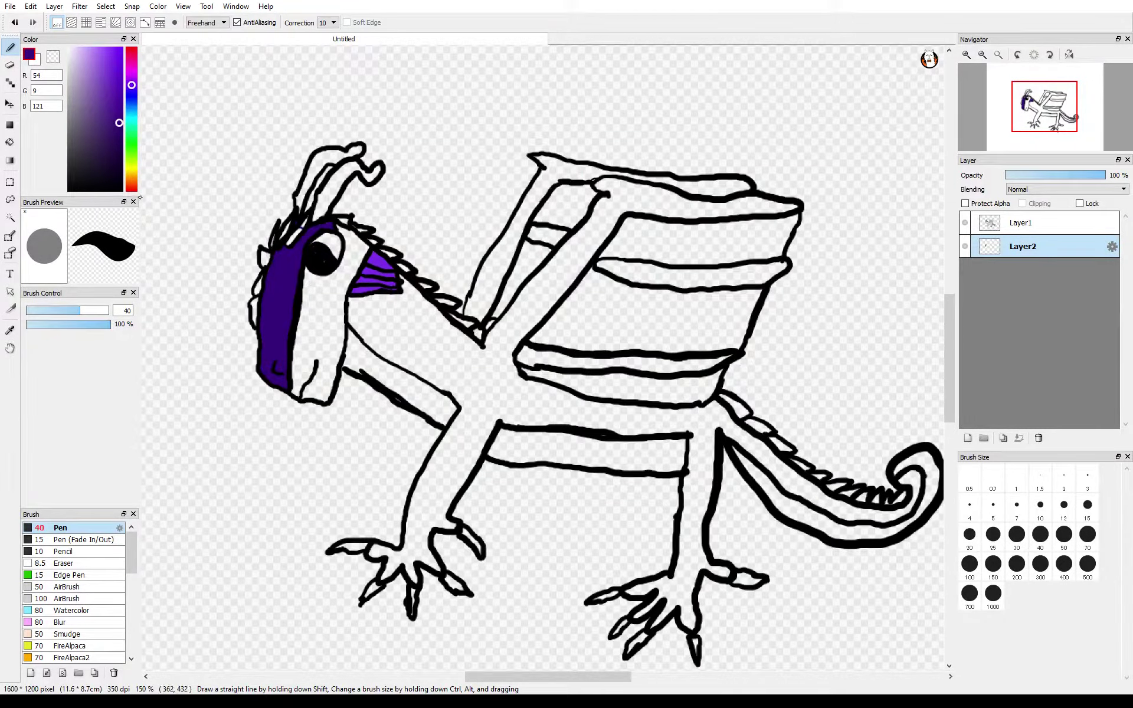
- Paint the spines on the face, head and back of the neck in muted purple (R 80, G 56, B 148)
mouse_move(120, 124)
left_mouse_down()
mouse_move(120, 138)
mouse_move(102, 107)
mouse_move(125, 90)
left_mouse_up()
mouse_move(250, 307)
left_mouse_down()
mouse_move(255, 328)
mouse_move(265, 264)
left_mouse_up()
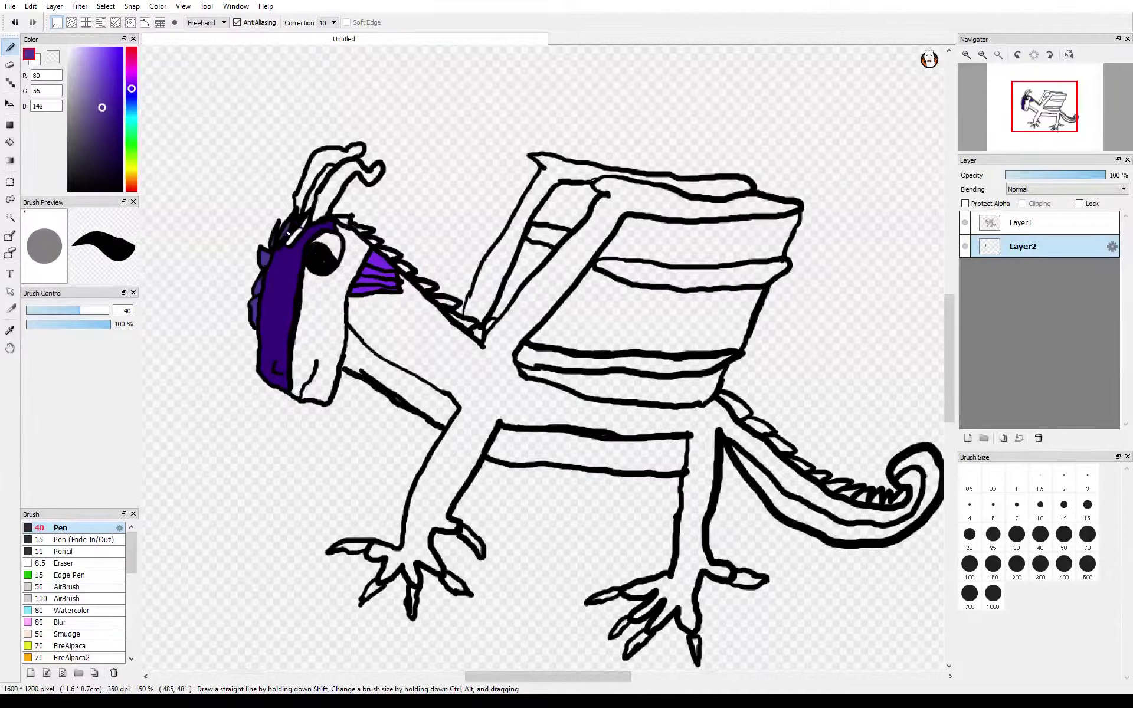
mouse_move(287, 233)
left_mouse_down()
mouse_move(293, 244)
mouse_move(303, 228)
left_mouse_up()
left_click_drag(361, 235, 479, 334)
key("e")
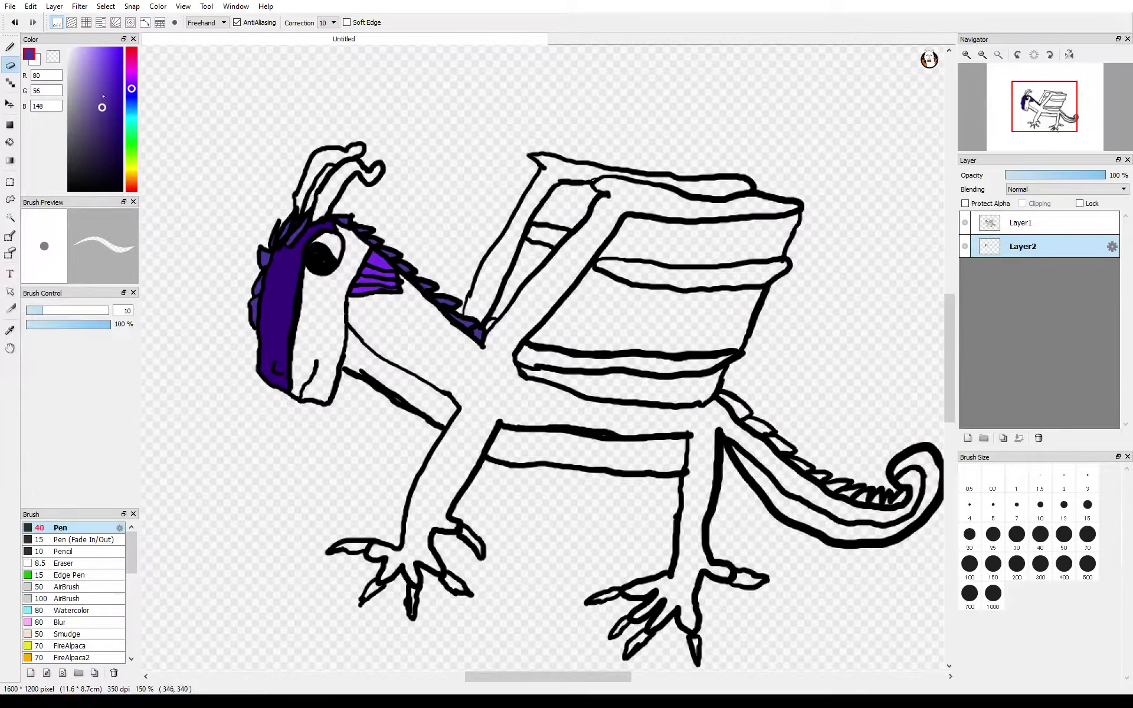
key("b")
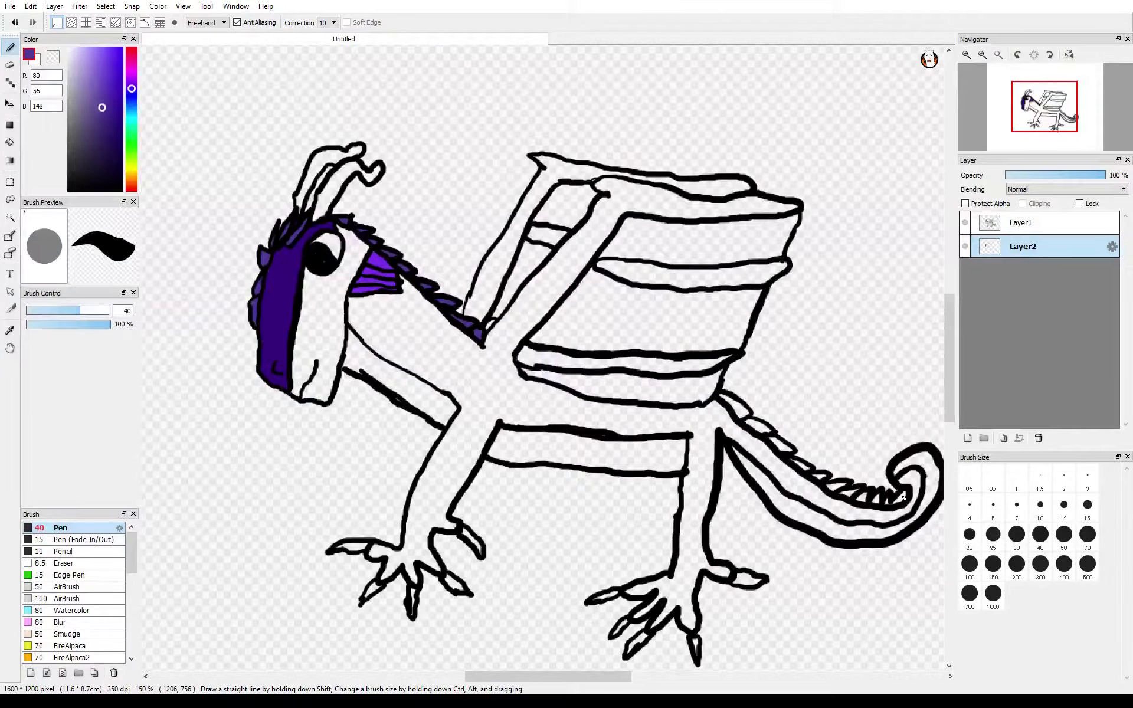
- Fill the row of spines along the tail's upper edge with the same muted purple
left_click_drag(895, 505, 860, 498)
mouse_move(739, 415)
left_mouse_down()
mouse_move(752, 425)
mouse_move(728, 400)
mouse_move(809, 473)
left_mouse_up()
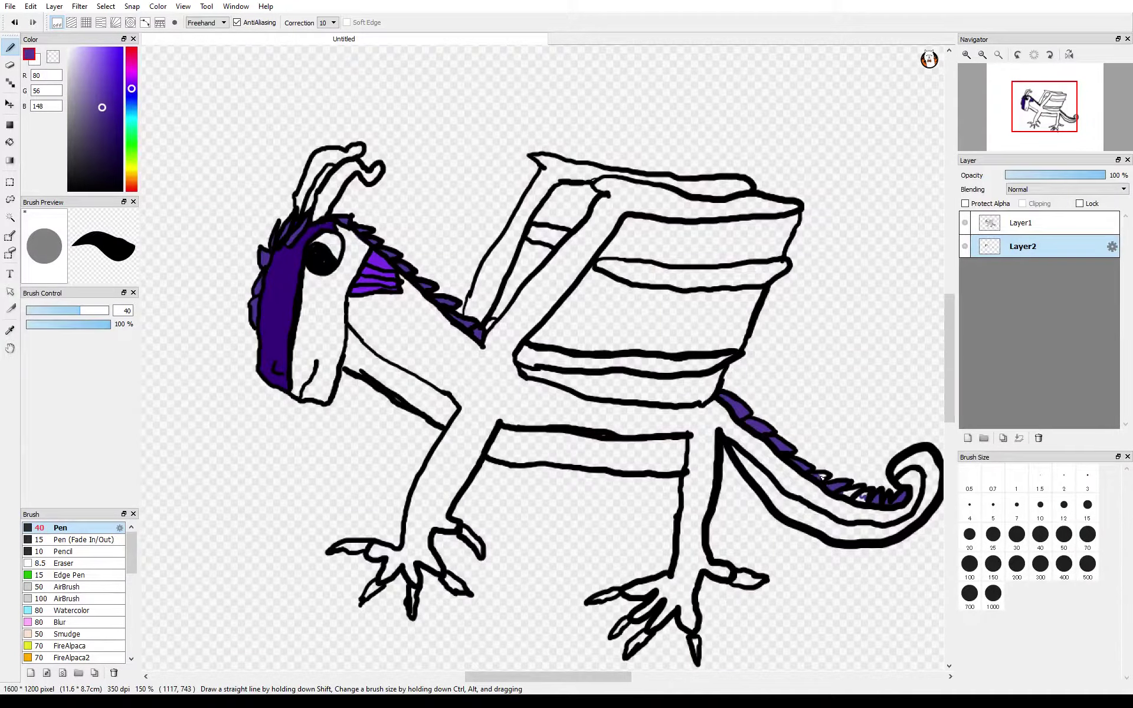
left_click_drag(841, 491, 858, 500)
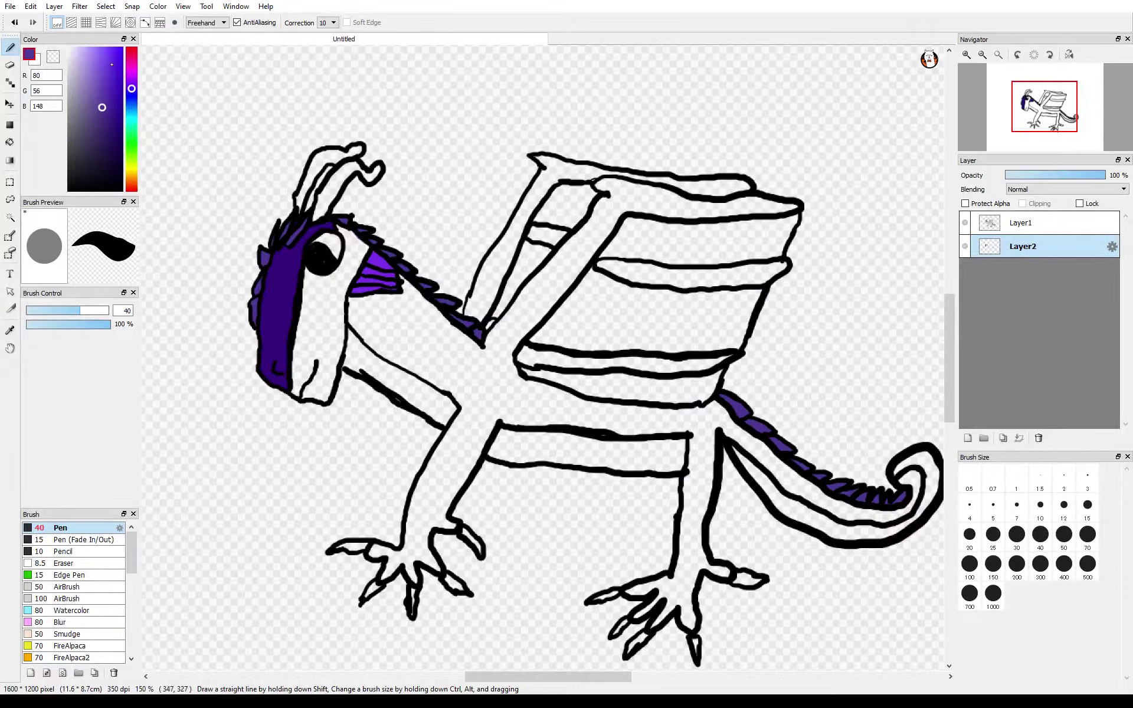
- Paint the lower jaw, throat, belly band and underside of the tail in bright violet (R 91, G 43, B 226)
left_click_drag(118, 52, 112, 64)
left_click_drag(440, 353, 410, 331)
key("ctrl+z")
mouse_move(353, 363)
left_mouse_down()
mouse_move(396, 387)
mouse_move(342, 372)
mouse_move(324, 400)
mouse_move(306, 390)
mouse_move(333, 366)
mouse_move(324, 375)
mouse_move(333, 331)
mouse_move(338, 348)
mouse_move(349, 335)
mouse_move(348, 356)
mouse_move(418, 396)
mouse_move(369, 358)
mouse_move(380, 358)
left_mouse_up()
mouse_move(424, 399)
left_mouse_down()
mouse_move(446, 426)
mouse_move(449, 402)
mouse_move(451, 419)
mouse_move(411, 380)
left_mouse_up()
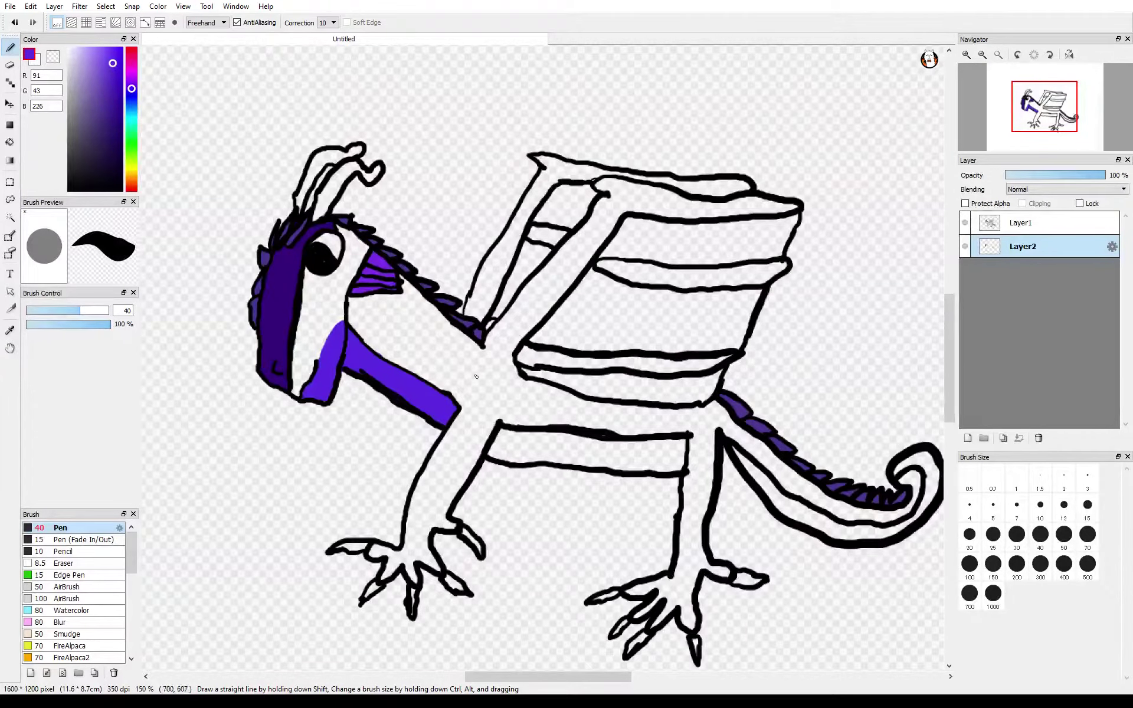
mouse_move(541, 450)
left_mouse_down()
mouse_move(495, 454)
mouse_move(504, 434)
mouse_move(509, 453)
mouse_move(534, 450)
mouse_move(516, 460)
mouse_move(550, 453)
mouse_move(602, 467)
mouse_move(544, 458)
mouse_move(577, 454)
mouse_move(661, 470)
mouse_move(684, 466)
mouse_move(685, 449)
mouse_move(666, 452)
mouse_move(675, 462)
mouse_move(666, 448)
mouse_move(608, 443)
mouse_move(656, 458)
mouse_move(619, 451)
mouse_move(646, 467)
mouse_move(637, 468)
mouse_move(562, 436)
mouse_move(575, 446)
mouse_move(523, 446)
left_mouse_up()
mouse_move(763, 489)
left_mouse_down()
mouse_move(733, 450)
mouse_move(781, 510)
mouse_move(781, 494)
mouse_move(795, 517)
mouse_move(797, 501)
mouse_move(831, 536)
mouse_move(817, 512)
mouse_move(830, 532)
mouse_move(881, 532)
mouse_move(835, 528)
mouse_move(865, 541)
mouse_move(843, 536)
mouse_move(891, 534)
mouse_move(932, 499)
mouse_move(921, 456)
left_mouse_up()
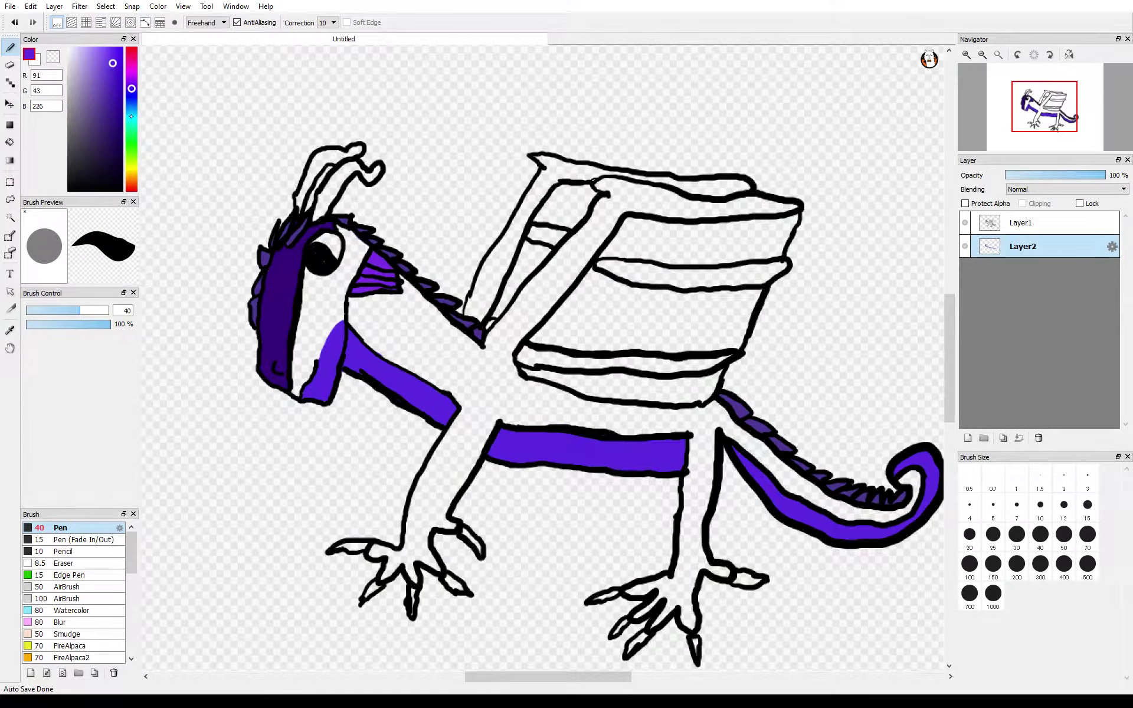
- Paint the near wing's lowest membrane and start the middle one in deep purple (R 75, G 0, B 156)
left_click(116, 87)
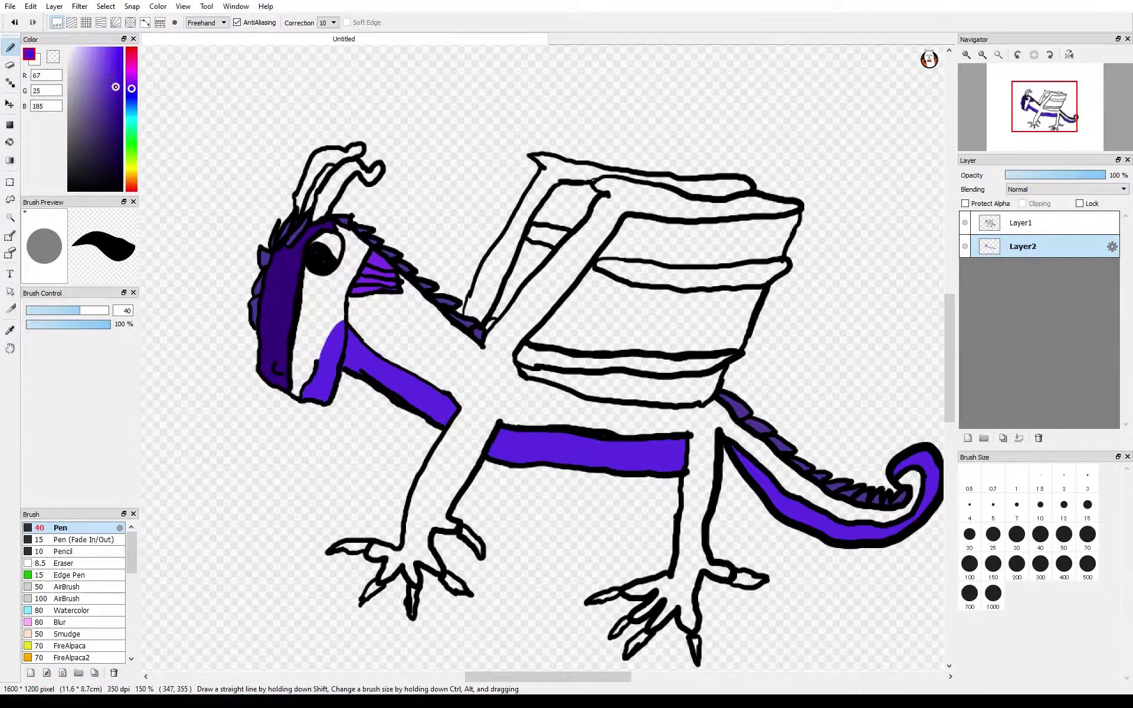
mouse_move(116, 86)
left_mouse_down()
mouse_move(122, 103)
mouse_move(132, 83)
left_mouse_up()
mouse_move(593, 384)
left_mouse_down()
mouse_move(525, 372)
mouse_move(624, 389)
mouse_move(599, 398)
mouse_move(702, 404)
mouse_move(722, 373)
mouse_move(681, 399)
mouse_move(681, 384)
mouse_move(644, 397)
mouse_move(639, 388)
mouse_move(675, 384)
mouse_move(600, 379)
left_mouse_up()
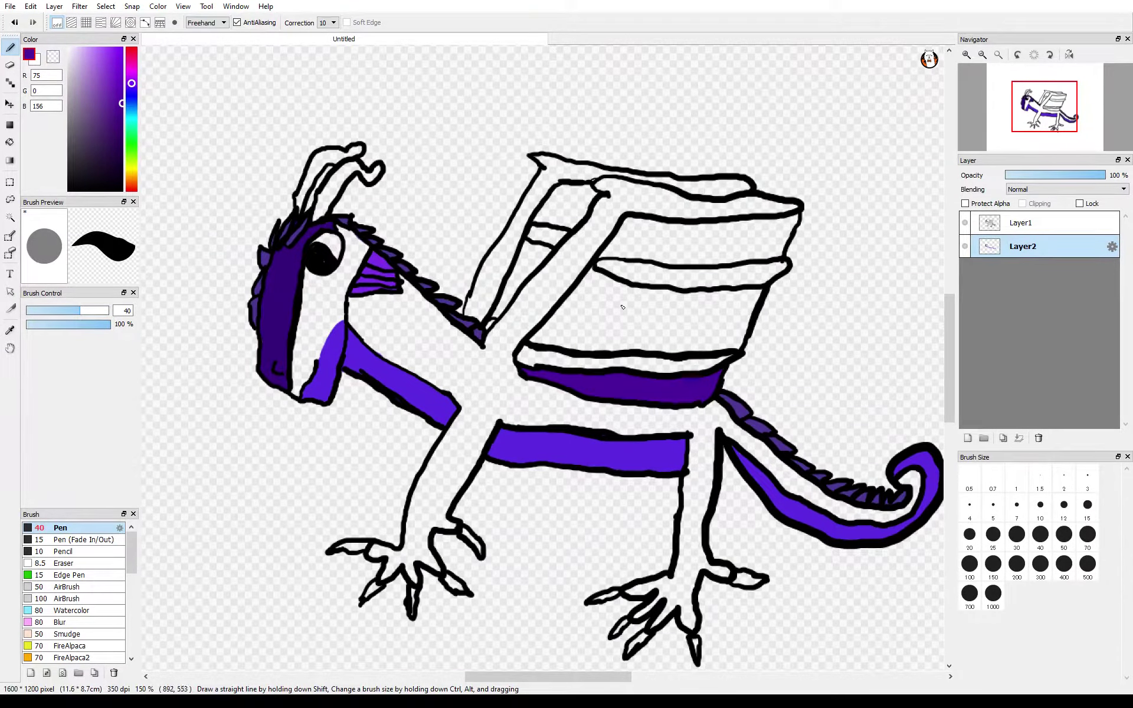
mouse_move(601, 296)
left_mouse_down()
mouse_move(558, 324)
mouse_move(574, 301)
mouse_move(535, 339)
mouse_move(578, 316)
mouse_move(535, 343)
mouse_move(579, 335)
mouse_move(562, 343)
mouse_move(591, 351)
mouse_move(592, 333)
mouse_move(576, 332)
mouse_move(598, 314)
mouse_move(605, 349)
left_mouse_up()
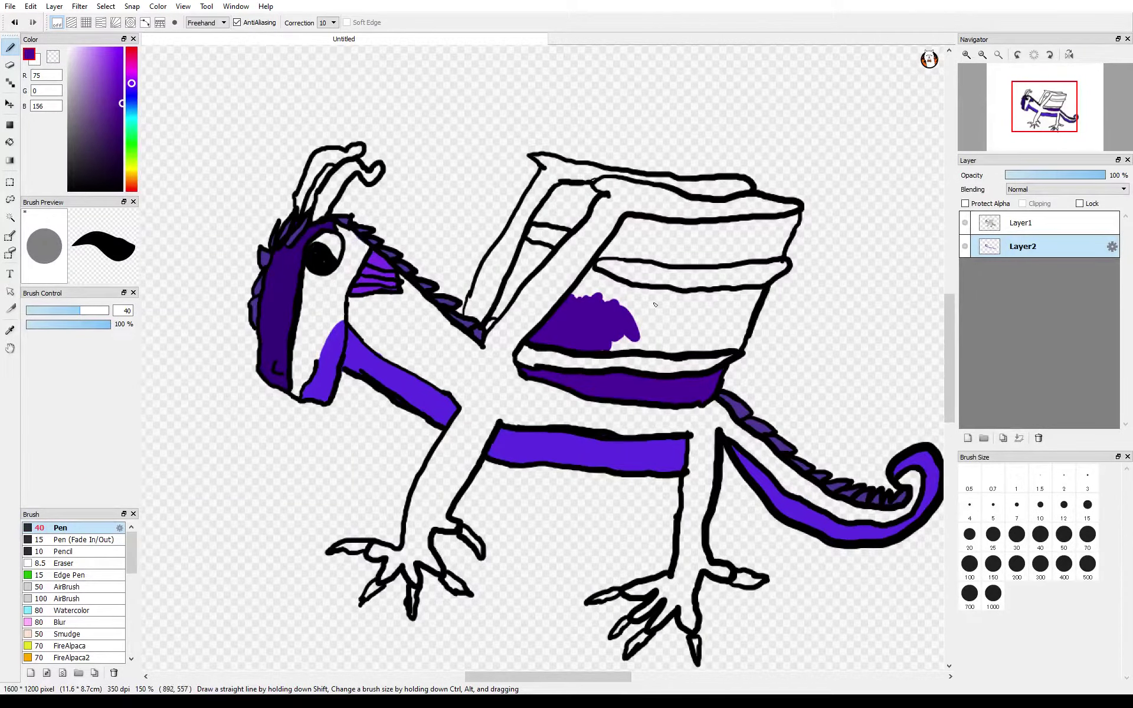
- Draw short black size 15 pen lines between the eye and the ear frill on Layer1 and tidy them with the eraser
left_click(1022, 222)
left_click(68, 190)
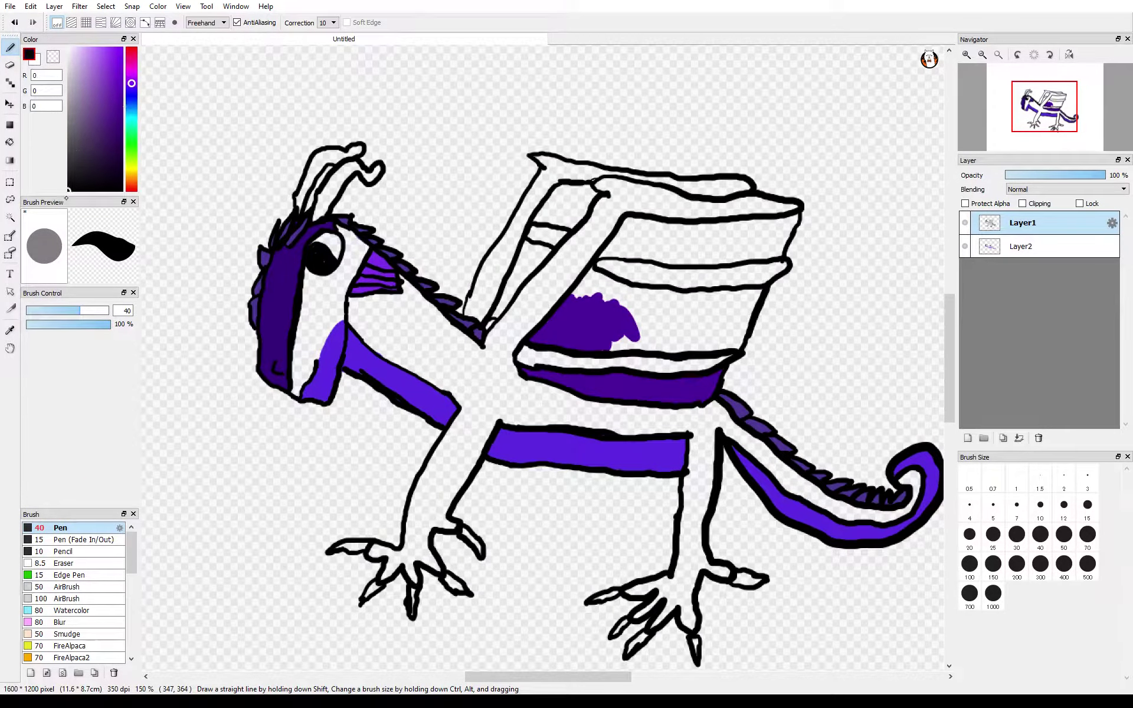
left_click(1088, 505)
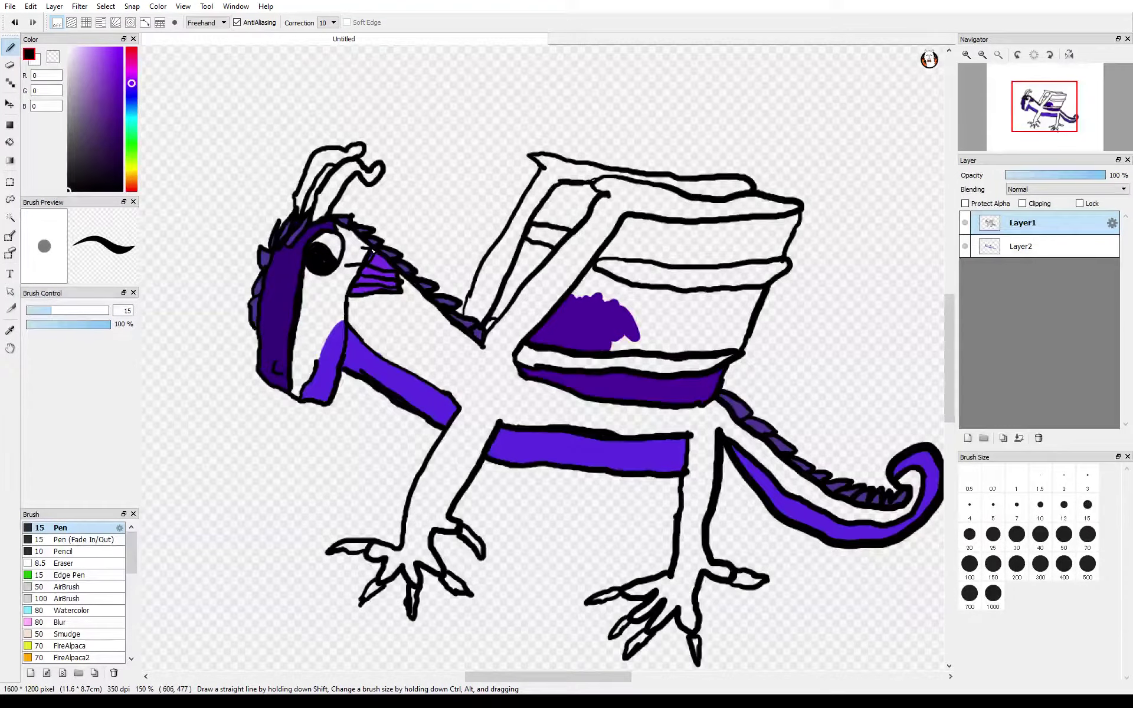
left_click_drag(356, 258, 366, 253)
key("e")
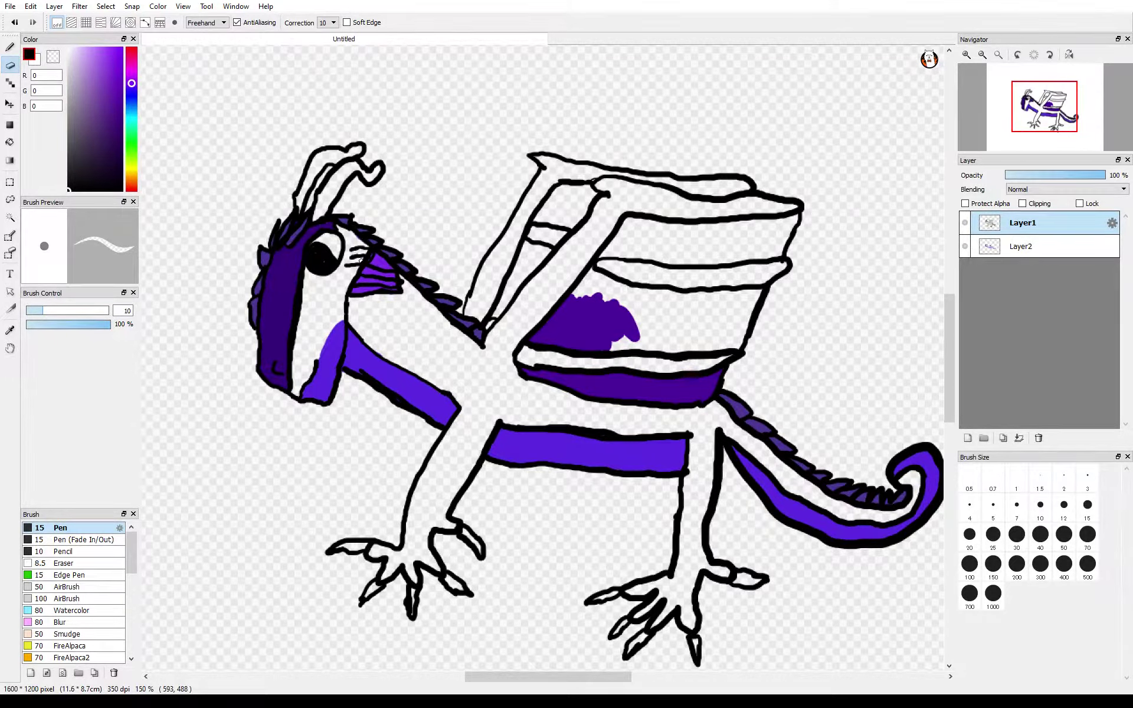
key("b")
key("e")
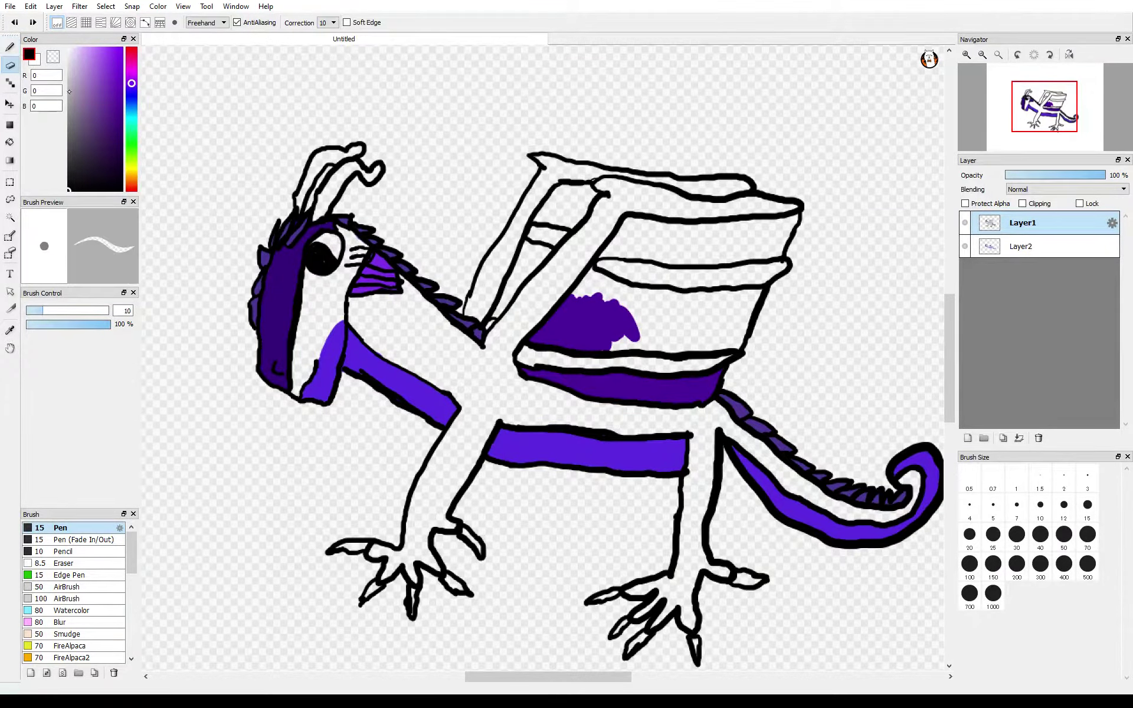
left_click_drag(360, 254, 372, 252)
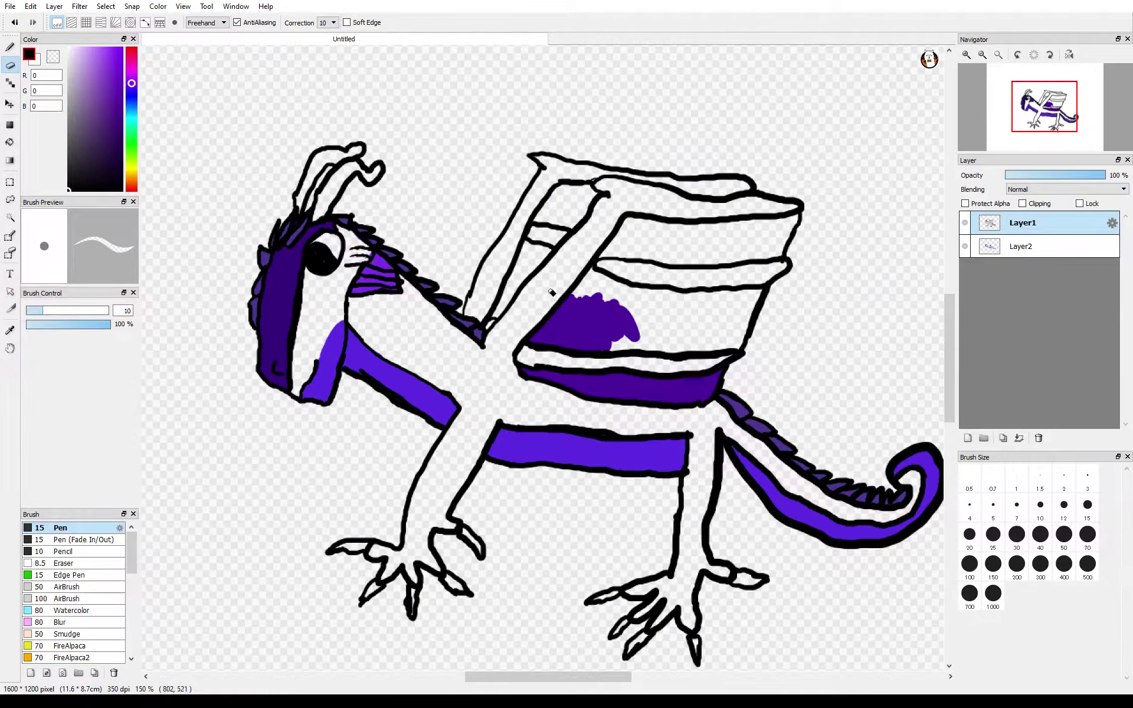
- Finish filling the near wing's middle membrane on Layer2 with its sampled deep purple, using pen size 40
left_click(1023, 247)
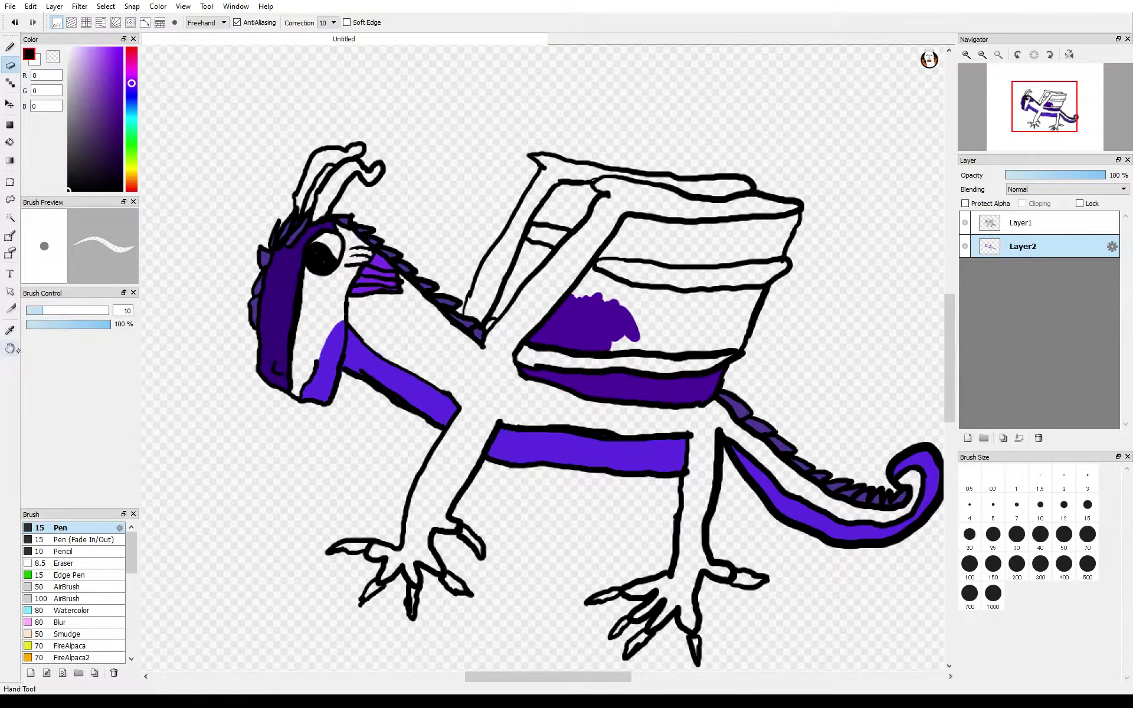
left_click(10, 331)
left_click(587, 325)
key("b")
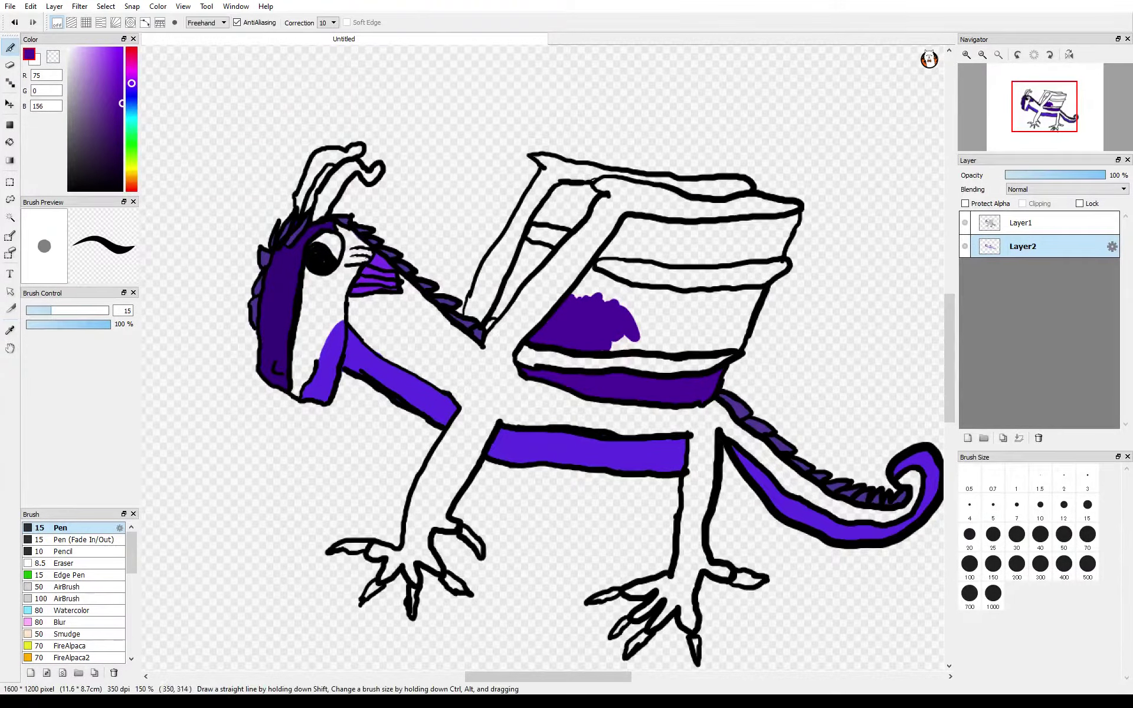
mouse_move(641, 322)
left_mouse_down()
mouse_move(679, 335)
mouse_move(637, 330)
mouse_move(661, 316)
mouse_move(687, 331)
mouse_move(711, 314)
mouse_move(679, 310)
mouse_move(736, 332)
mouse_move(759, 291)
mouse_move(662, 307)
mouse_move(694, 294)
mouse_move(666, 295)
mouse_move(654, 313)
mouse_move(602, 292)
mouse_move(655, 289)
mouse_move(586, 281)
left_mouse_up()
left_click(1040, 534)
mouse_move(674, 335)
left_mouse_down()
mouse_move(747, 329)
mouse_move(734, 345)
mouse_move(695, 343)
mouse_move(716, 353)
mouse_move(683, 337)
mouse_move(676, 350)
mouse_move(657, 341)
mouse_move(646, 350)
mouse_move(671, 353)
mouse_move(624, 337)
left_mouse_up()
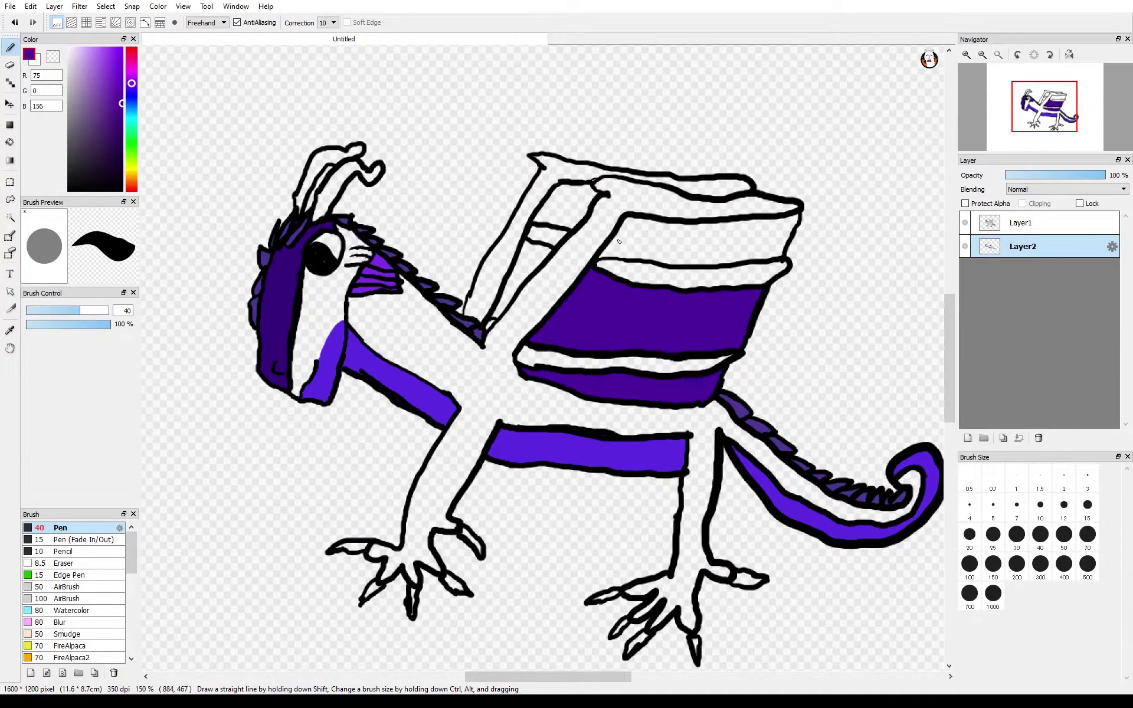
- Fill the near wing's upper membrane and both far wing membranes with the deep purple
mouse_move(608, 255)
left_mouse_down()
mouse_move(649, 244)
mouse_move(603, 257)
mouse_move(633, 223)
mouse_move(682, 248)
mouse_move(734, 239)
mouse_move(651, 239)
mouse_move(672, 226)
mouse_move(710, 236)
mouse_move(724, 226)
mouse_move(695, 232)
mouse_move(796, 218)
mouse_move(782, 255)
mouse_move(768, 233)
mouse_move(769, 256)
mouse_move(740, 258)
mouse_move(768, 253)
mouse_move(735, 246)
mouse_move(756, 258)
mouse_move(678, 258)
mouse_move(696, 264)
mouse_move(653, 247)
mouse_move(621, 257)
mouse_move(659, 263)
left_mouse_up()
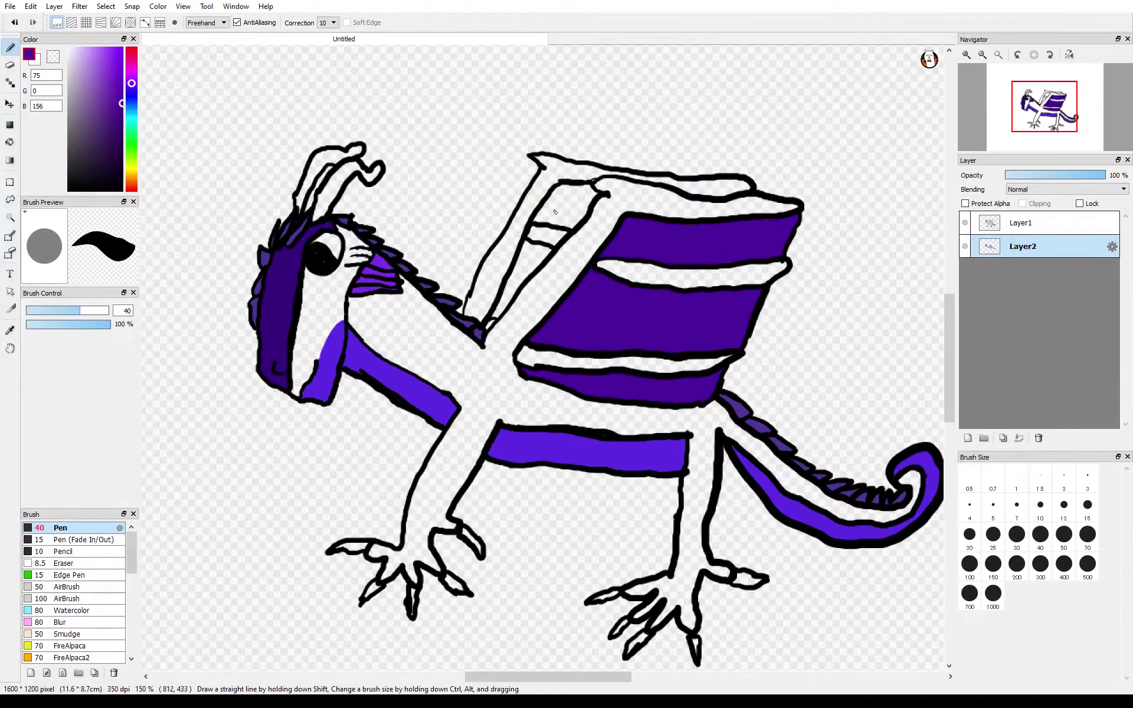
mouse_move(555, 212)
left_mouse_down()
mouse_move(592, 194)
mouse_move(563, 200)
mouse_move(581, 212)
mouse_move(573, 227)
mouse_move(559, 226)
mouse_move(576, 210)
mouse_move(545, 215)
left_mouse_up()
mouse_move(511, 286)
left_mouse_down()
mouse_move(497, 317)
mouse_move(550, 252)
mouse_move(530, 260)
mouse_move(528, 246)
mouse_move(537, 252)
mouse_move(516, 278)
mouse_move(525, 246)
left_mouse_up()
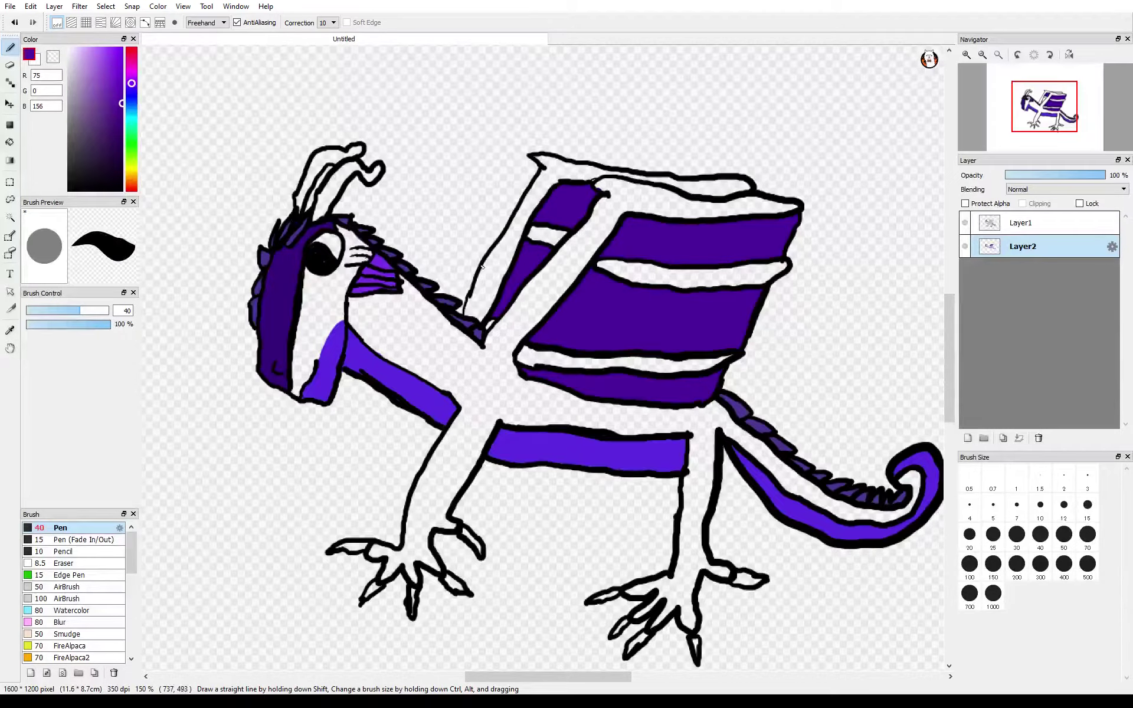
- Paint both horns very dark purple (R 45, G 7, B 100), starting from the sampled face colour
left_click(10, 331)
left_click(287, 263)
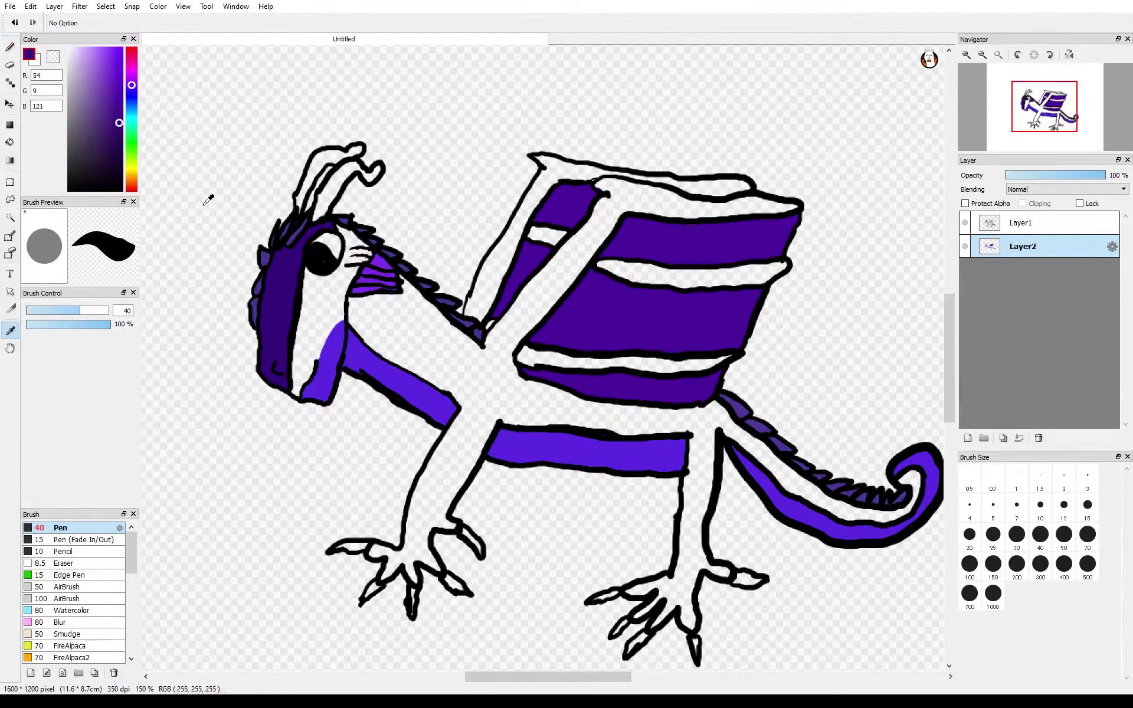
left_click_drag(120, 126, 119, 135)
left_click(10, 48)
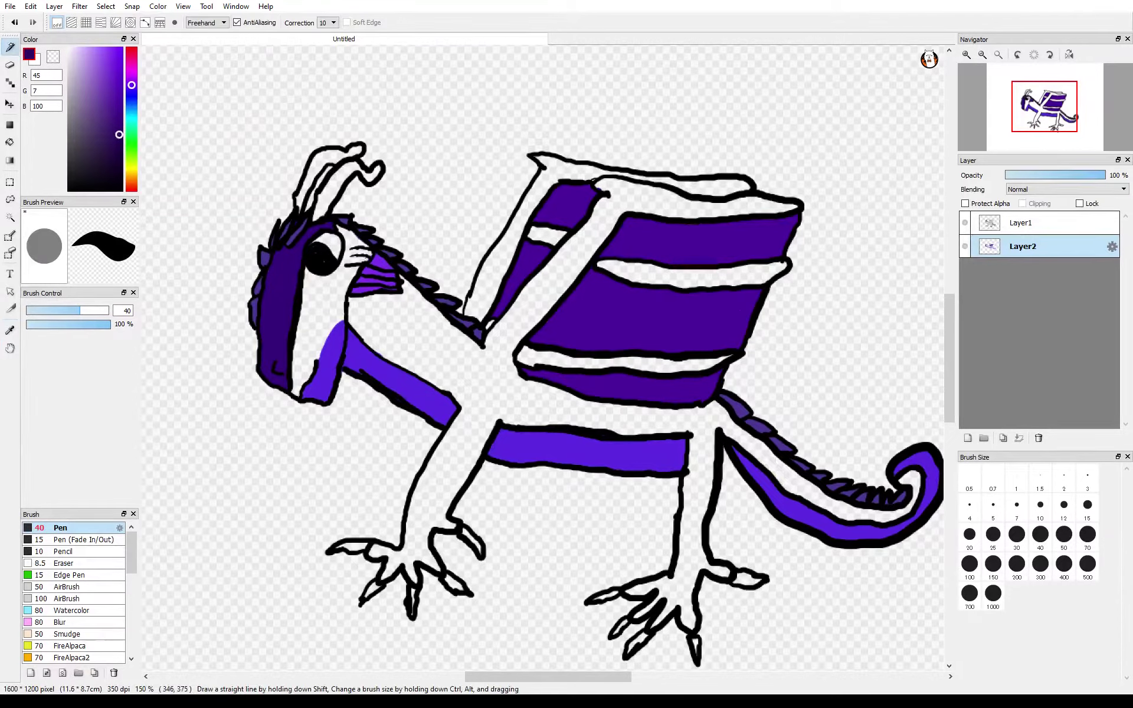
mouse_move(334, 184)
left_mouse_down()
mouse_move(314, 223)
mouse_move(335, 177)
mouse_move(368, 176)
mouse_move(354, 167)
mouse_move(341, 174)
mouse_move(378, 176)
mouse_move(337, 157)
mouse_move(360, 148)
mouse_move(314, 171)
mouse_move(320, 158)
mouse_move(347, 159)
mouse_move(318, 172)
mouse_move(298, 201)
left_mouse_up()
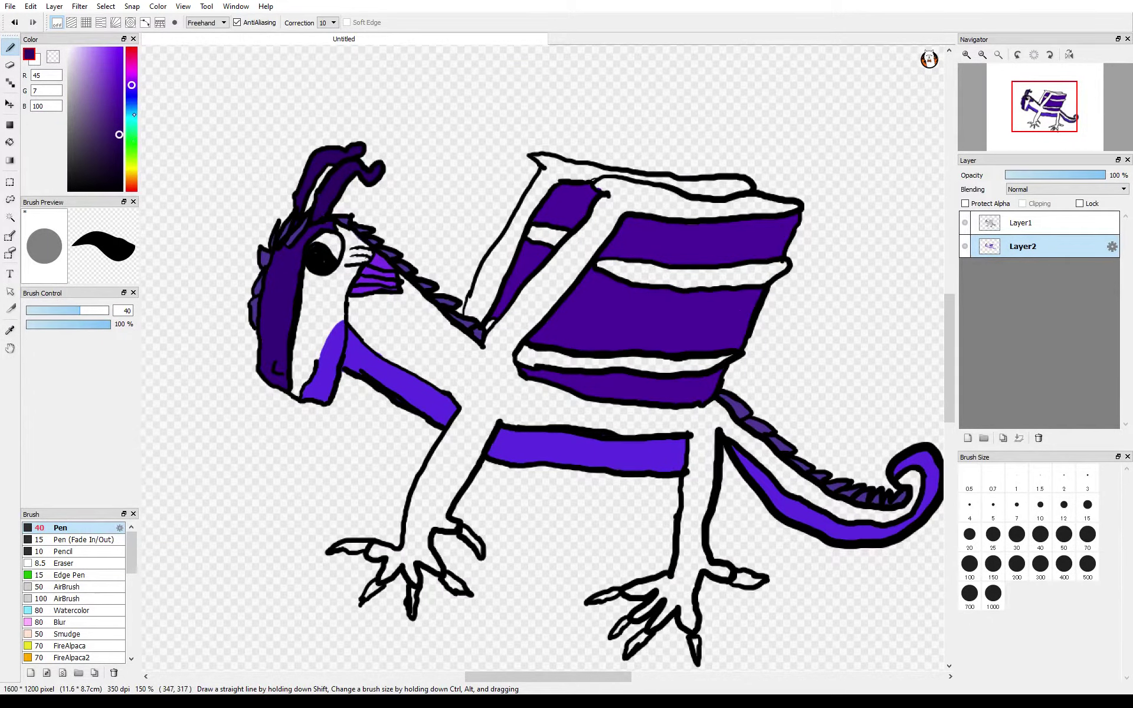
- Paint the small markings behind the eye light green (R 123, G 240, B 112) and erase the stray green around them
left_click(132, 146)
left_click_drag(113, 59, 97, 55)
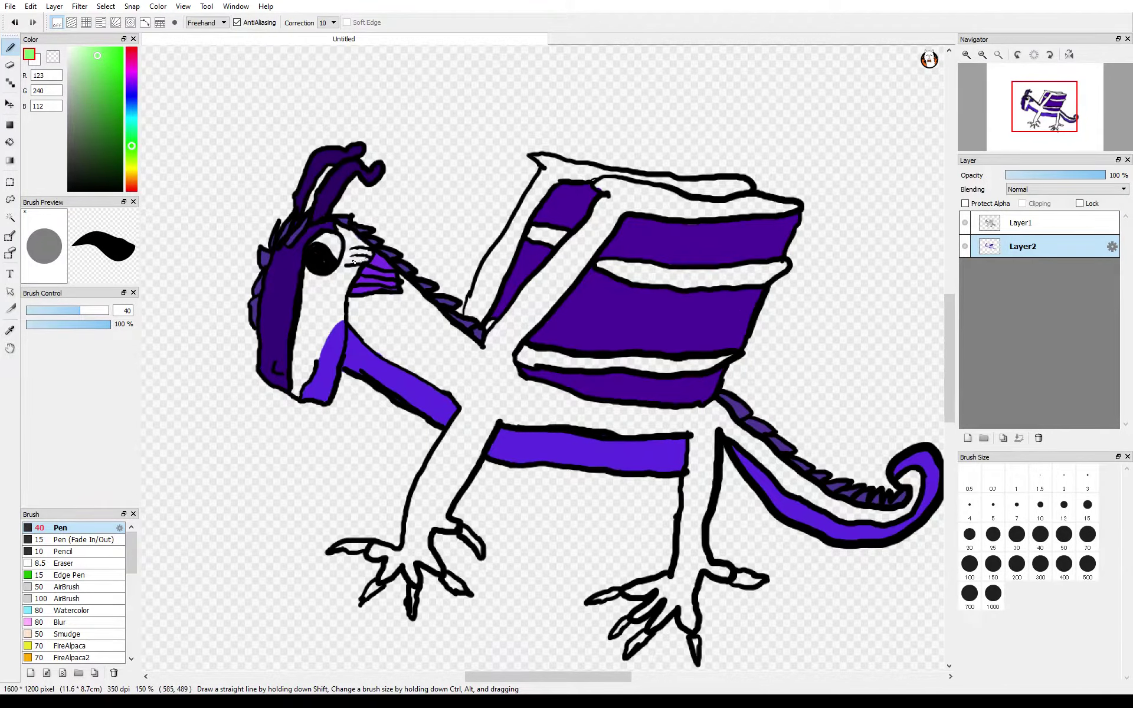
left_click_drag(350, 238, 356, 255)
key("e")
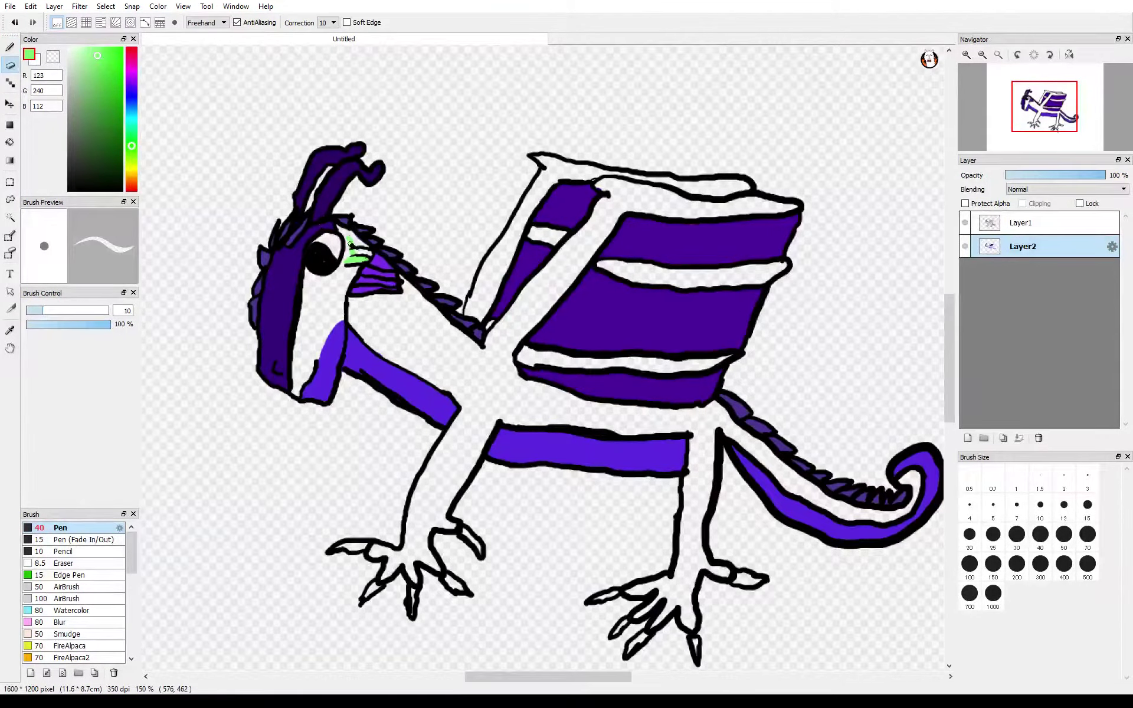
- Paint the eye around the pupil blue (R 38, G 109, B 165)
left_click(131, 108)
key("b")
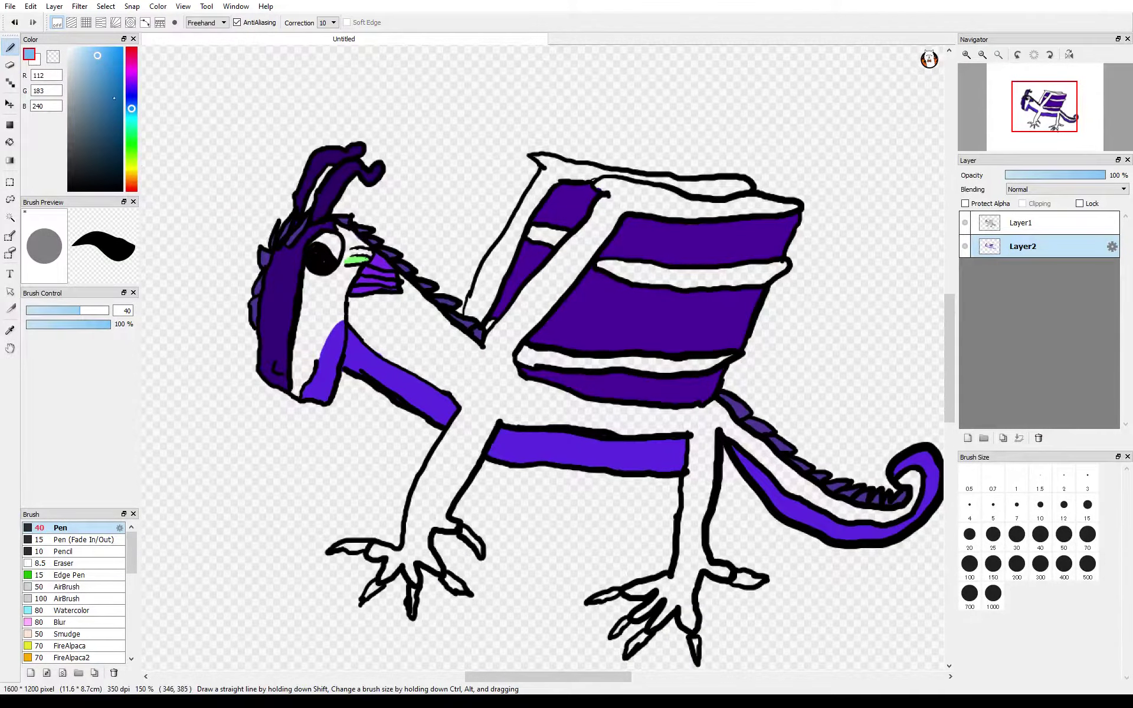
left_click(115, 91)
left_click(111, 98)
mouse_move(328, 247)
left_mouse_down()
mouse_move(326, 263)
mouse_move(333, 240)
left_mouse_up()
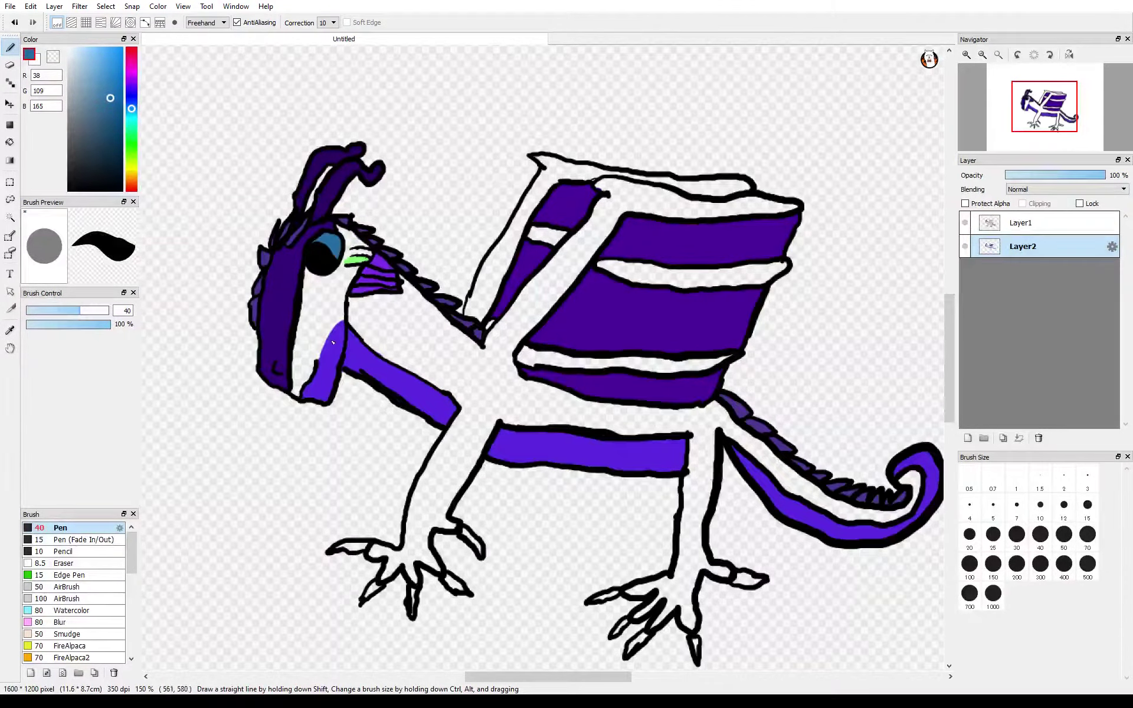
- Erase the stray line art at the wing's upper joint on Layer1 and return to Layer2
key("e")
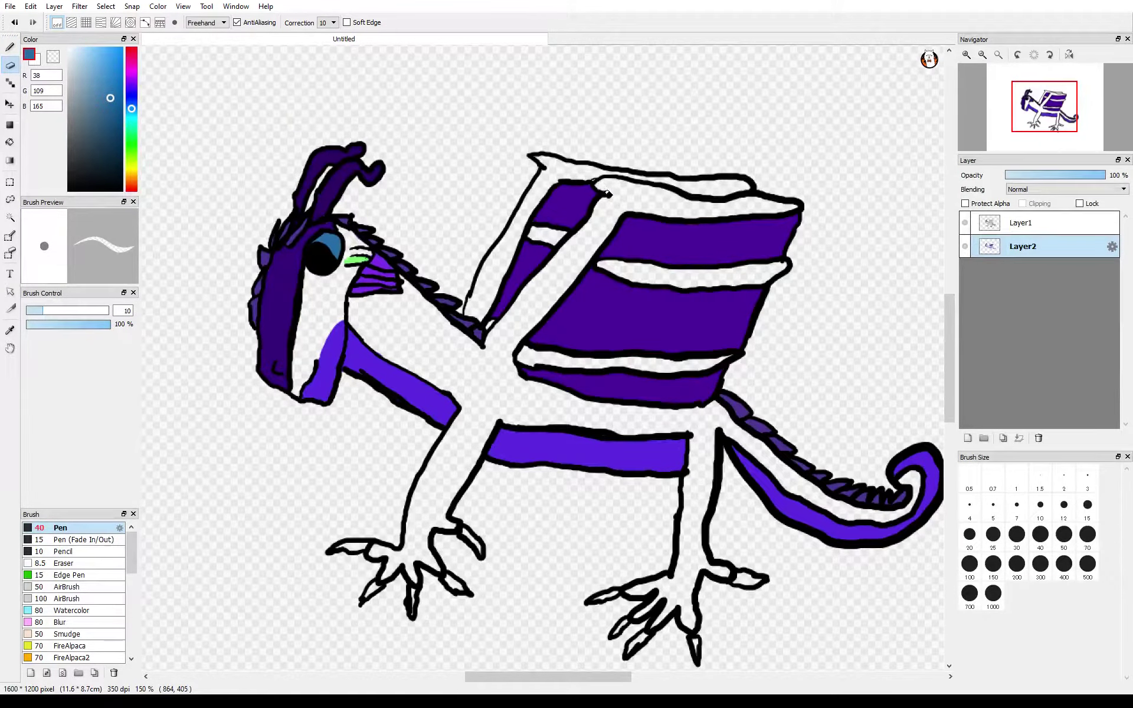
left_click(993, 232)
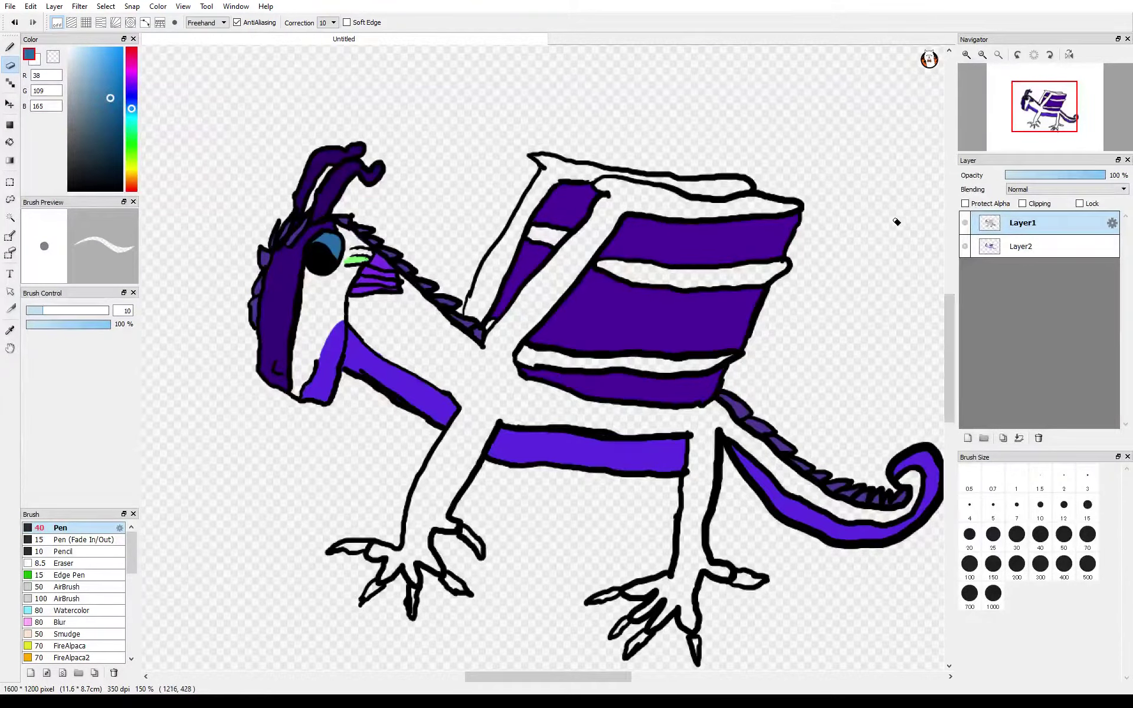
left_click(1063, 242)
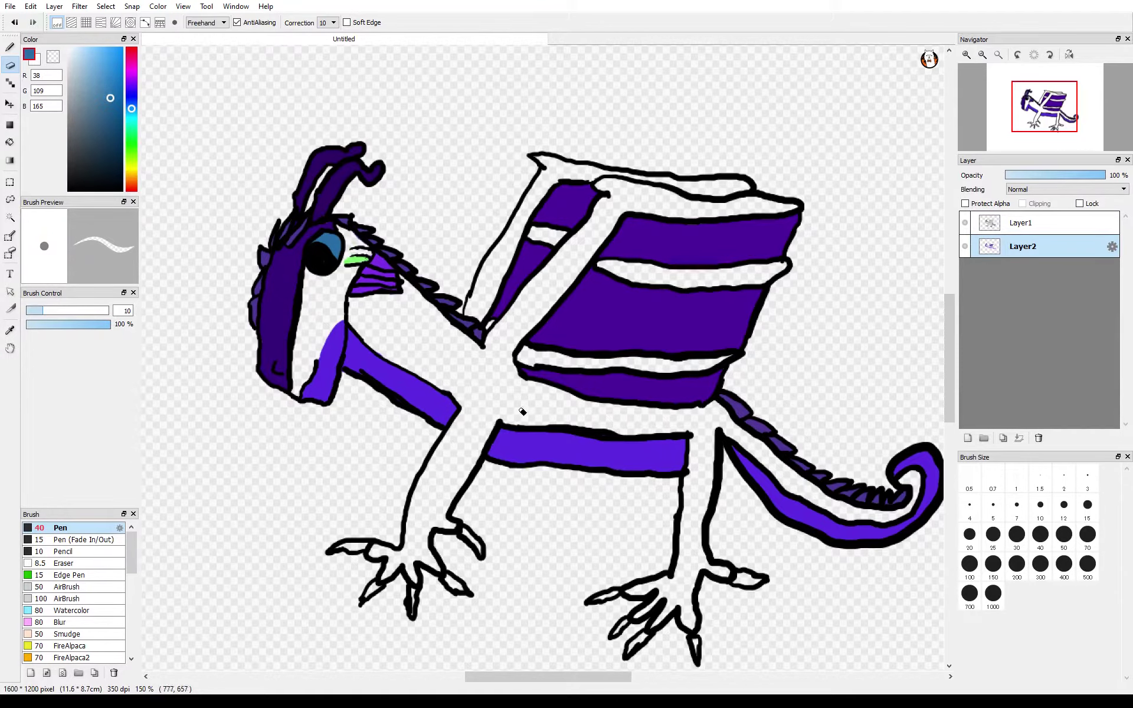
- Paint the claws on both feet muted purple (R 80, G 56, B 148), sampled from the neck spikes
left_click(10, 331)
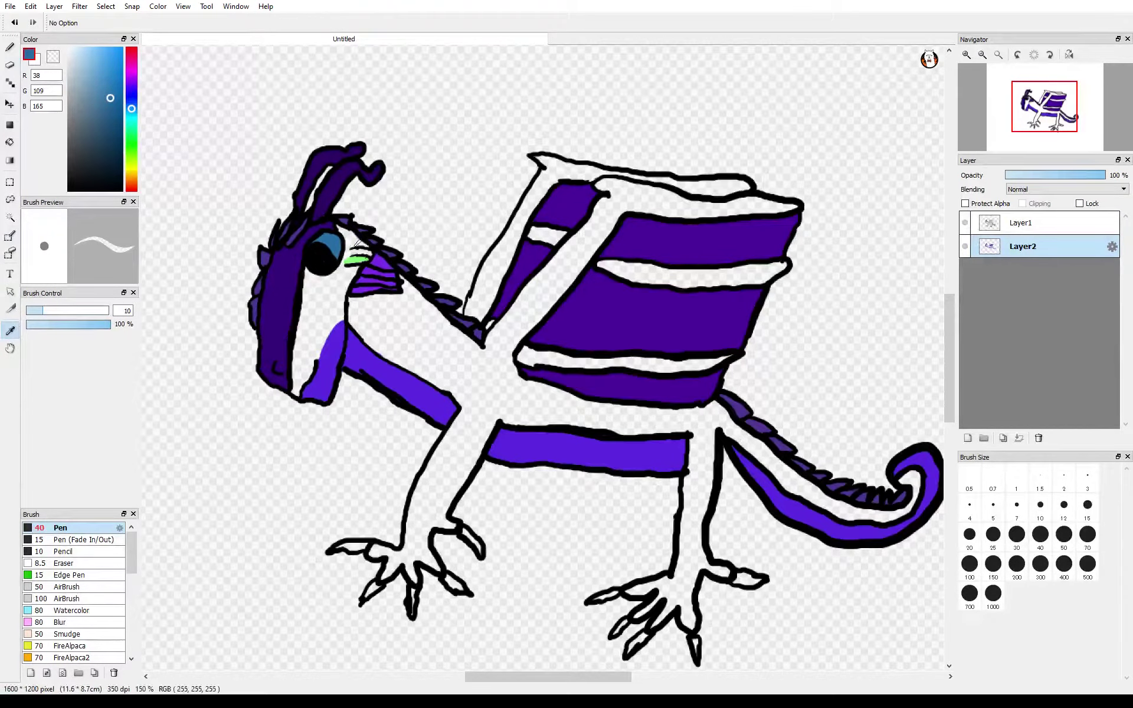
left_click(413, 262)
key("b")
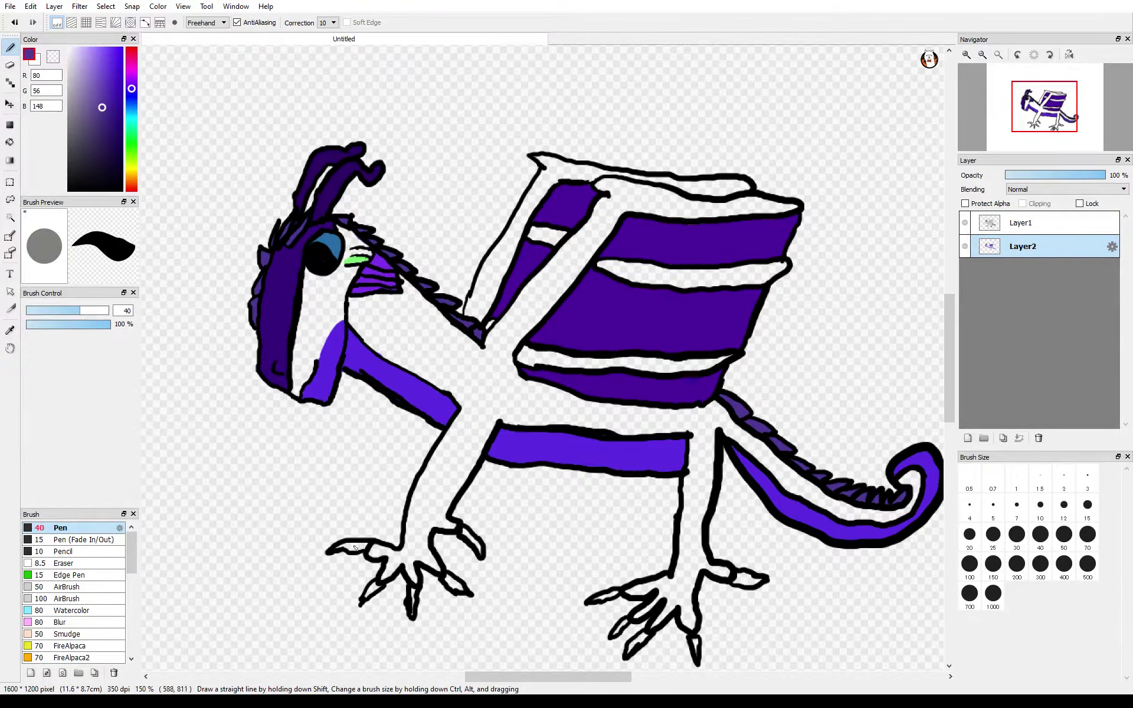
left_click_drag(345, 547, 335, 547)
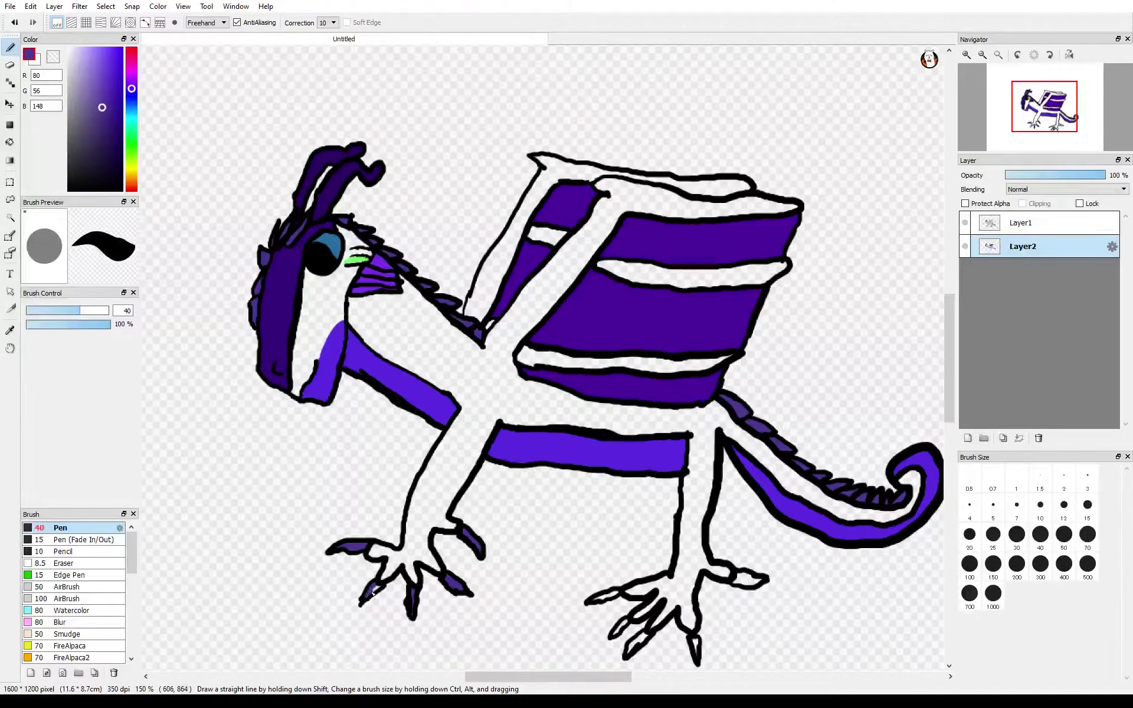
left_click_drag(373, 592, 369, 596)
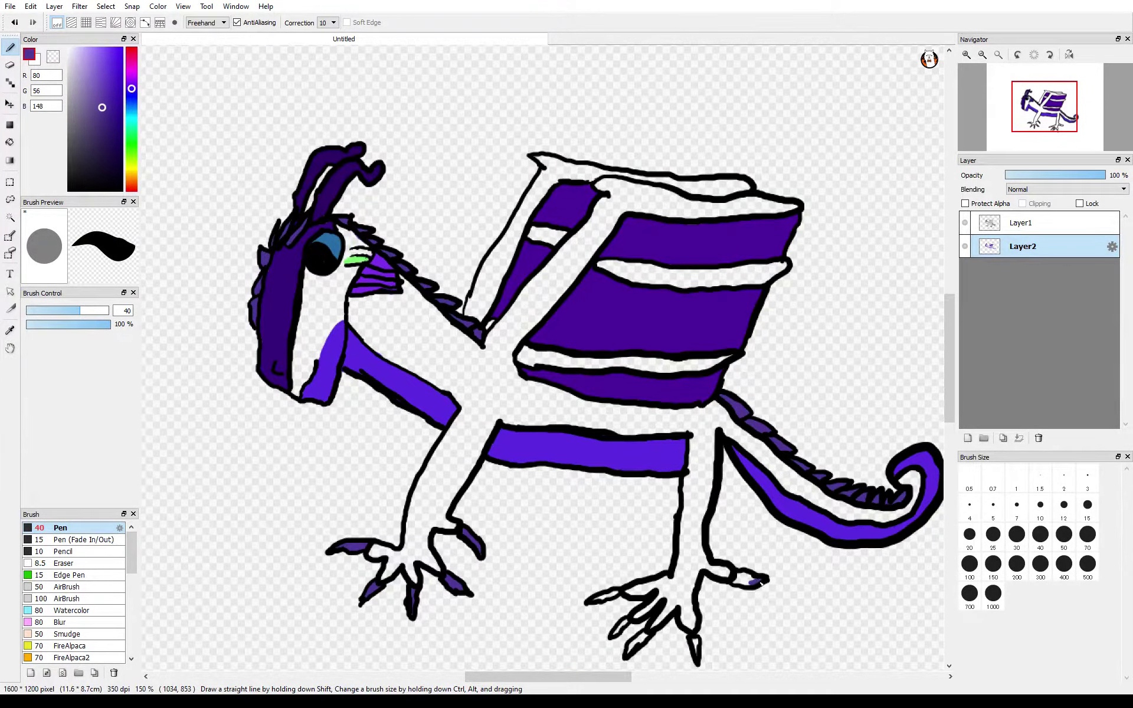
left_click_drag(751, 581, 742, 582)
left_click_drag(698, 648, 698, 645)
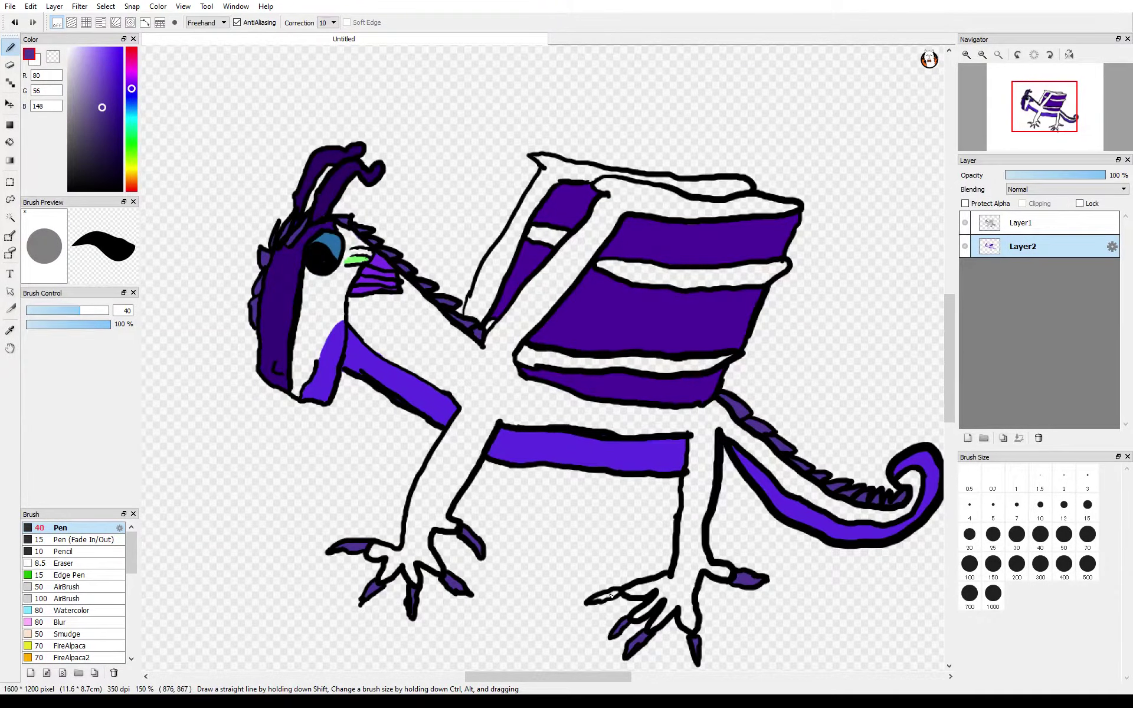
left_click_drag(611, 596, 598, 598)
- Add a new layer beneath Layer2 and paint the dragon's face and upper neck orange (R 214, G 88, B 0) on it
left_click(968, 438)
left_click_drag(1024, 258, 1024, 278)
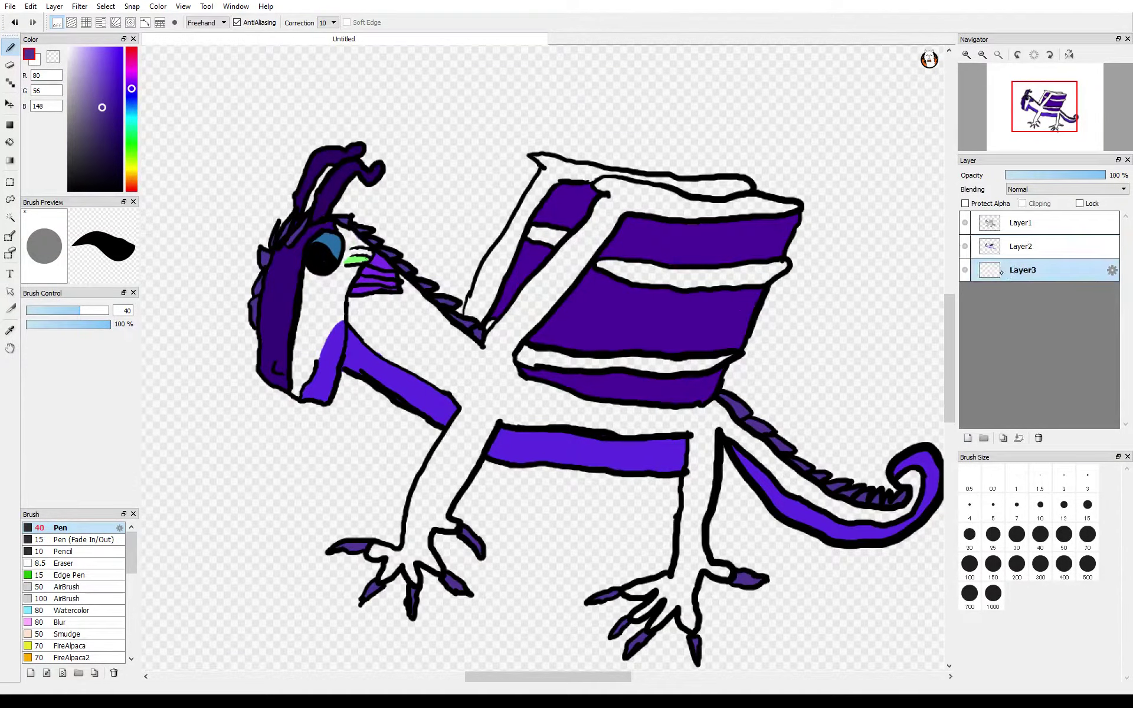
left_click_drag(125, 123, 131, 182)
left_click(110, 53)
left_click_drag(110, 54, 121, 70)
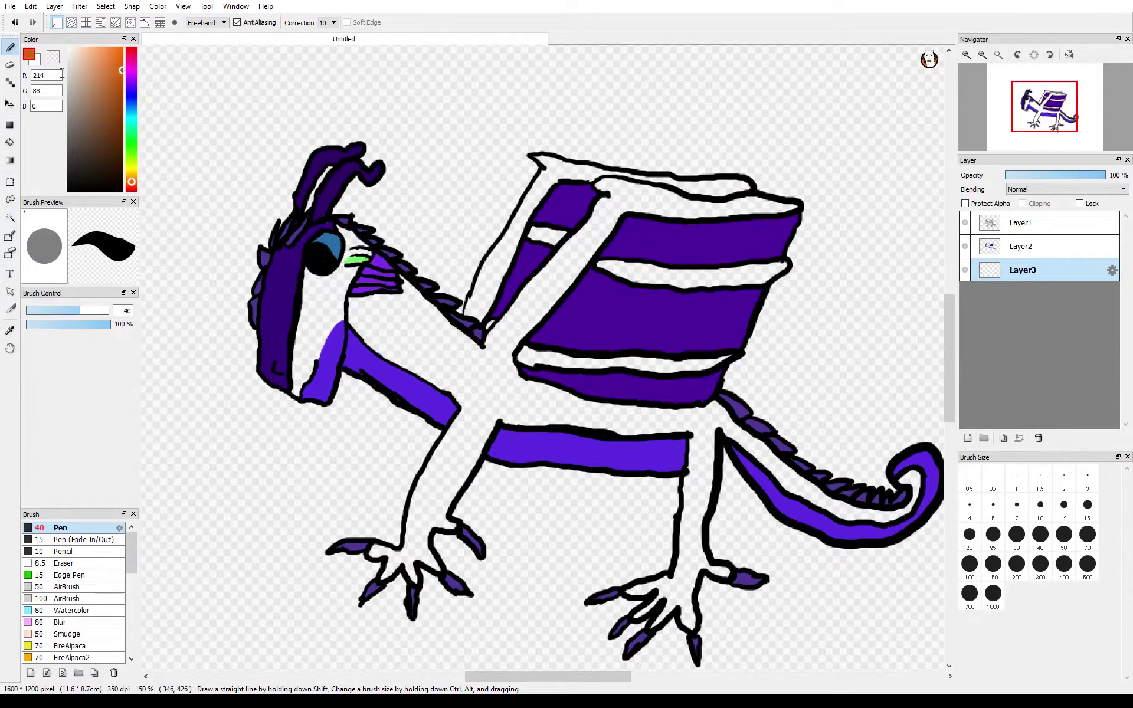
mouse_move(431, 344)
left_mouse_down()
mouse_move(443, 390)
mouse_move(419, 373)
mouse_move(415, 335)
mouse_move(460, 353)
mouse_move(468, 385)
mouse_move(487, 391)
mouse_move(459, 437)
mouse_move(414, 354)
mouse_move(369, 337)
mouse_move(393, 358)
mouse_move(417, 313)
mouse_move(437, 310)
mouse_move(407, 286)
mouse_move(409, 311)
mouse_move(363, 301)
mouse_move(351, 328)
mouse_move(389, 321)
mouse_move(378, 330)
mouse_move(351, 234)
mouse_move(353, 267)
mouse_move(333, 293)
mouse_move(317, 281)
mouse_move(314, 298)
mouse_move(338, 324)
mouse_move(302, 298)
mouse_move(302, 364)
mouse_move(316, 352)
mouse_move(296, 393)
mouse_move(317, 361)
left_mouse_up()
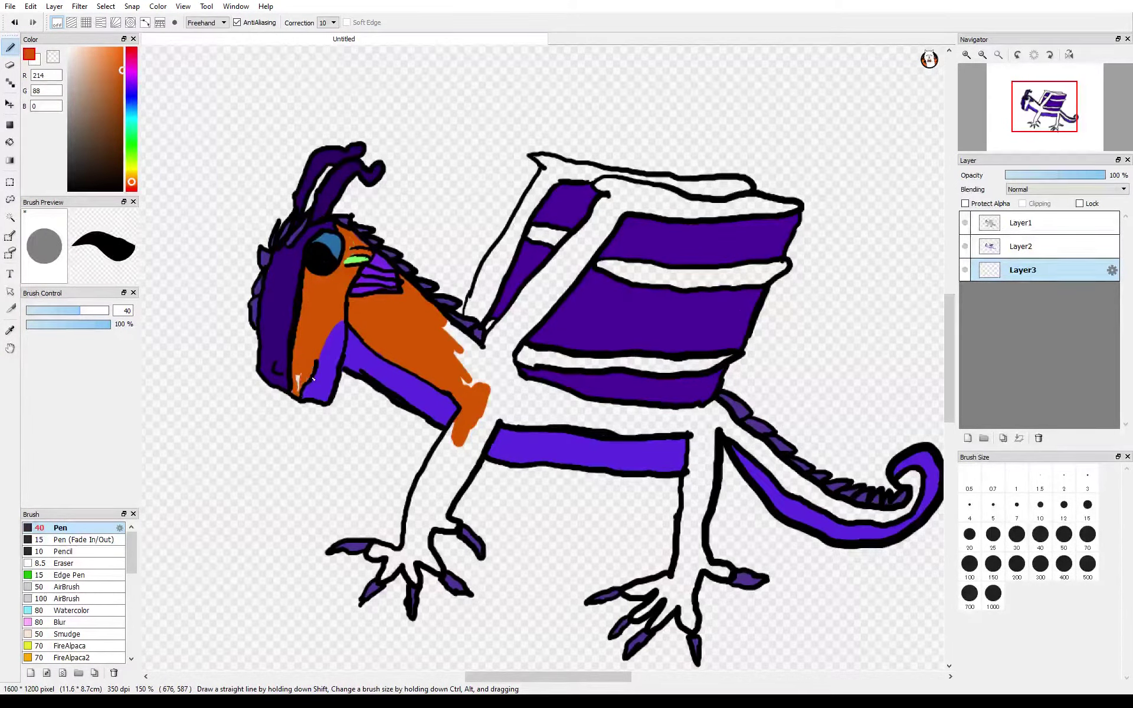
- Paint the rest of the neck, the wing arms and ribs, the body and the tail orange on Layer3
mouse_move(416, 372)
left_mouse_down()
mouse_move(457, 379)
mouse_move(466, 365)
mouse_move(456, 330)
mouse_move(482, 367)
mouse_move(491, 327)
mouse_move(566, 235)
mouse_move(561, 220)
mouse_move(518, 243)
mouse_move(482, 320)
mouse_move(503, 281)
mouse_move(467, 324)
mouse_move(471, 301)
mouse_move(500, 277)
mouse_move(481, 297)
mouse_move(494, 257)
mouse_move(555, 184)
mouse_move(534, 191)
mouse_move(564, 174)
mouse_move(554, 174)
mouse_move(592, 182)
mouse_move(549, 159)
mouse_move(628, 181)
mouse_move(671, 210)
mouse_move(636, 181)
mouse_move(673, 183)
mouse_move(658, 191)
mouse_move(685, 200)
mouse_move(688, 184)
mouse_move(705, 199)
mouse_move(687, 188)
mouse_move(704, 199)
mouse_move(717, 184)
mouse_move(749, 189)
mouse_move(725, 208)
mouse_move(787, 208)
mouse_move(638, 206)
mouse_move(608, 194)
mouse_move(573, 273)
mouse_move(547, 280)
mouse_move(542, 299)
mouse_move(552, 293)
mouse_move(509, 357)
mouse_move(705, 373)
left_mouse_up()
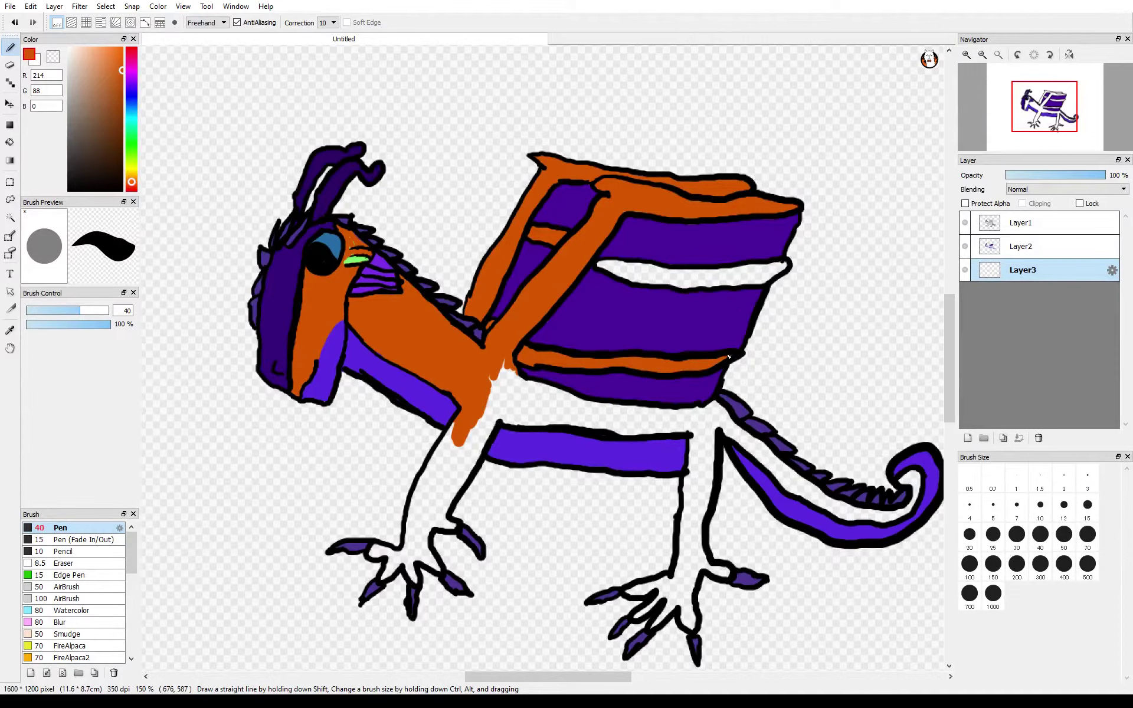
mouse_move(601, 266)
left_mouse_down()
mouse_move(649, 295)
mouse_move(679, 279)
mouse_move(677, 298)
mouse_move(696, 260)
mouse_move(712, 288)
mouse_move(735, 268)
mouse_move(746, 282)
mouse_move(769, 268)
left_mouse_up()
mouse_move(534, 375)
left_mouse_down()
mouse_move(506, 381)
mouse_move(503, 359)
mouse_move(530, 387)
mouse_move(496, 410)
mouse_move(511, 392)
mouse_move(503, 388)
mouse_move(474, 445)
mouse_move(492, 428)
mouse_move(486, 447)
mouse_move(466, 450)
mouse_move(530, 385)
mouse_move(514, 421)
mouse_move(534, 395)
mouse_move(547, 417)
mouse_move(590, 395)
mouse_move(590, 443)
mouse_move(602, 412)
mouse_move(608, 441)
mouse_move(627, 411)
mouse_move(638, 426)
mouse_move(660, 421)
mouse_move(654, 430)
mouse_move(670, 418)
mouse_move(678, 438)
mouse_move(691, 421)
mouse_move(691, 451)
mouse_move(697, 417)
mouse_move(737, 438)
mouse_move(714, 412)
mouse_move(706, 408)
mouse_move(736, 441)
mouse_move(756, 450)
mouse_move(760, 437)
mouse_move(777, 477)
mouse_move(784, 466)
mouse_move(796, 486)
mouse_move(824, 494)
mouse_move(814, 481)
mouse_move(828, 505)
mouse_move(818, 515)
mouse_move(841, 505)
mouse_move(861, 518)
mouse_move(907, 516)
mouse_move(903, 485)
left_mouse_up()
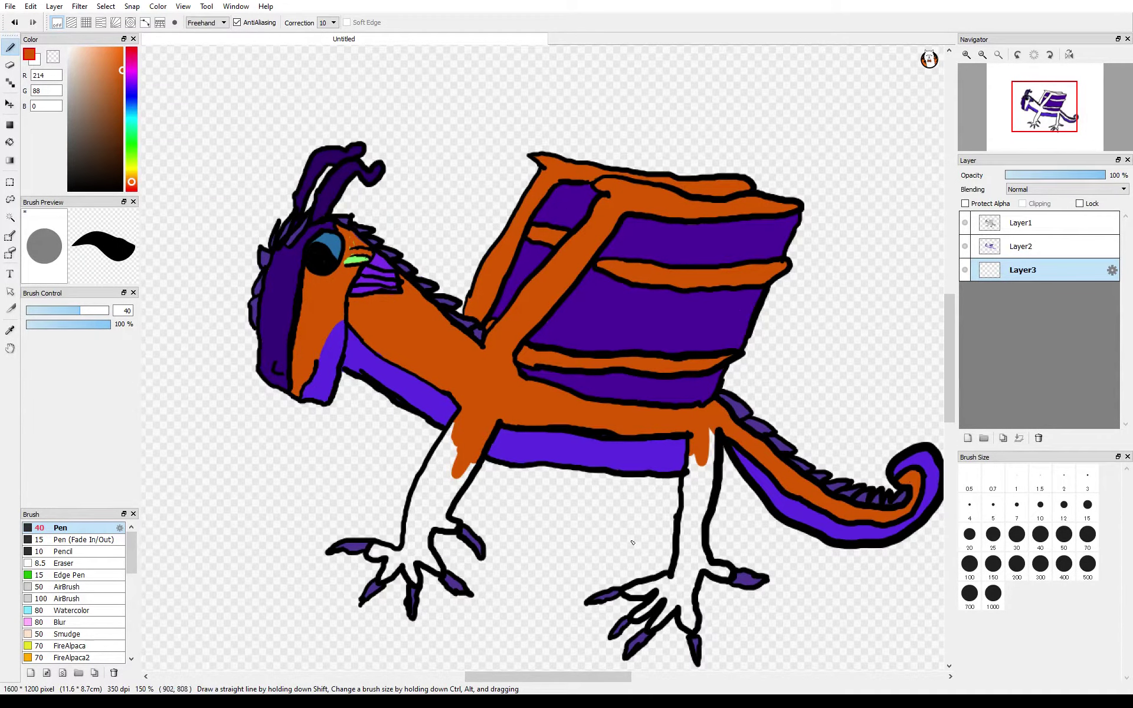
- Paint the hind leg, the front leg and the toes of both feet orange on Layer3
mouse_move(713, 430)
left_mouse_down()
mouse_move(701, 499)
mouse_move(693, 470)
mouse_move(690, 494)
mouse_move(711, 484)
mouse_move(706, 503)
mouse_move(695, 506)
mouse_move(686, 488)
mouse_move(692, 535)
mouse_move(700, 522)
mouse_move(695, 534)
mouse_move(687, 514)
mouse_move(682, 579)
mouse_move(696, 544)
mouse_move(715, 575)
mouse_move(729, 573)
mouse_move(719, 565)
mouse_move(697, 578)
mouse_move(691, 567)
mouse_move(693, 629)
mouse_move(674, 607)
mouse_move(656, 630)
mouse_move(680, 591)
mouse_move(675, 574)
mouse_move(674, 591)
mouse_move(636, 616)
mouse_move(671, 587)
mouse_move(640, 595)
left_mouse_up()
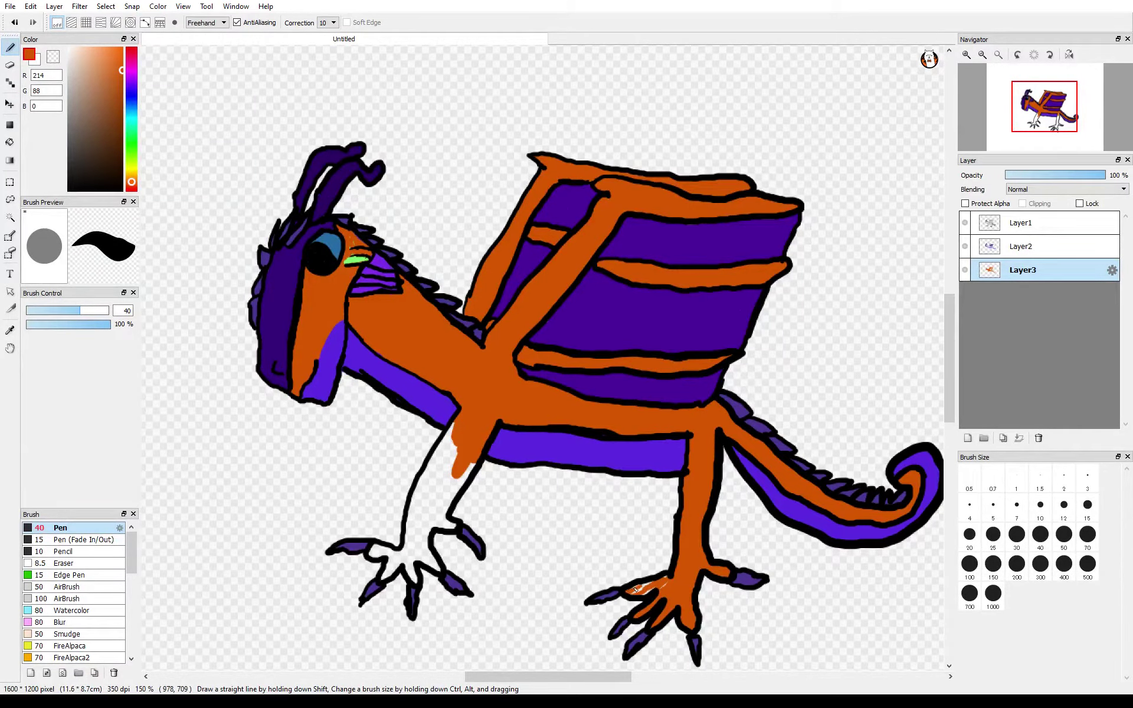
mouse_move(457, 448)
left_mouse_down()
mouse_move(435, 496)
mouse_move(471, 465)
mouse_move(440, 516)
mouse_move(456, 488)
mouse_move(458, 526)
mouse_move(429, 491)
mouse_move(455, 429)
mouse_move(417, 509)
mouse_move(418, 492)
mouse_move(435, 506)
mouse_move(432, 531)
mouse_move(424, 517)
mouse_move(441, 569)
left_mouse_up()
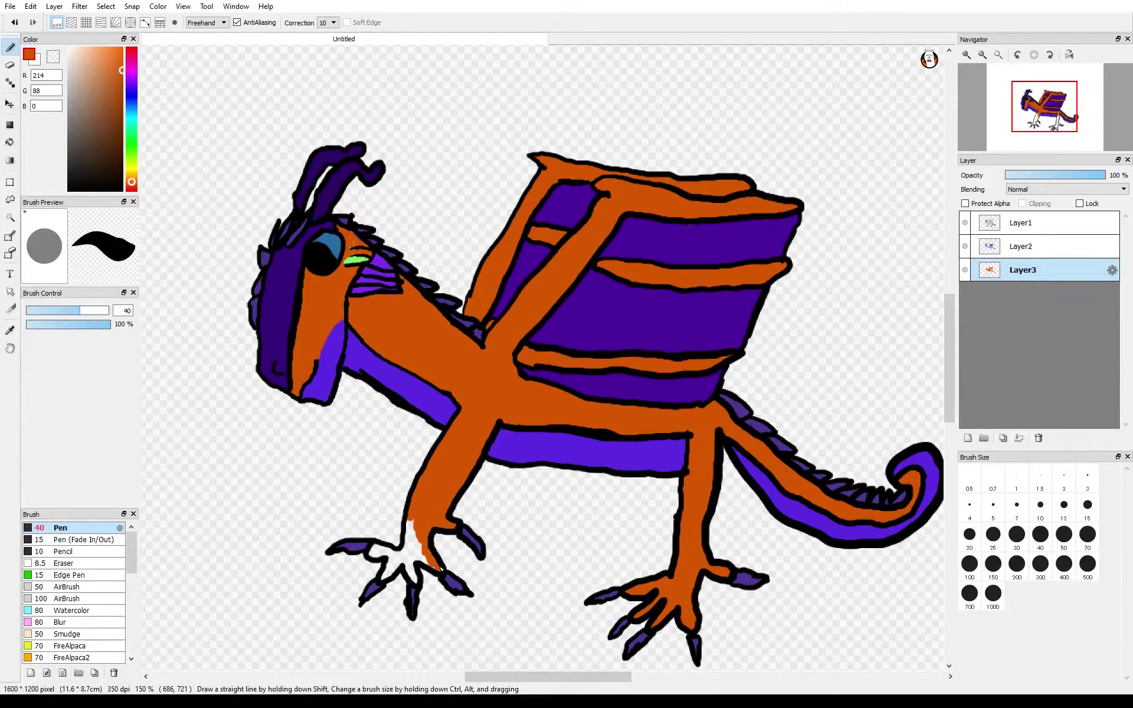
mouse_move(418, 527)
left_mouse_down()
mouse_move(425, 558)
mouse_move(415, 533)
mouse_move(414, 569)
mouse_move(384, 581)
mouse_move(407, 547)
mouse_move(397, 567)
mouse_move(376, 556)
left_mouse_up()
- Touch up the markings behind the eye on Layer2 with their sampled light green (R 123, G 240, B 112)
left_click(9, 65)
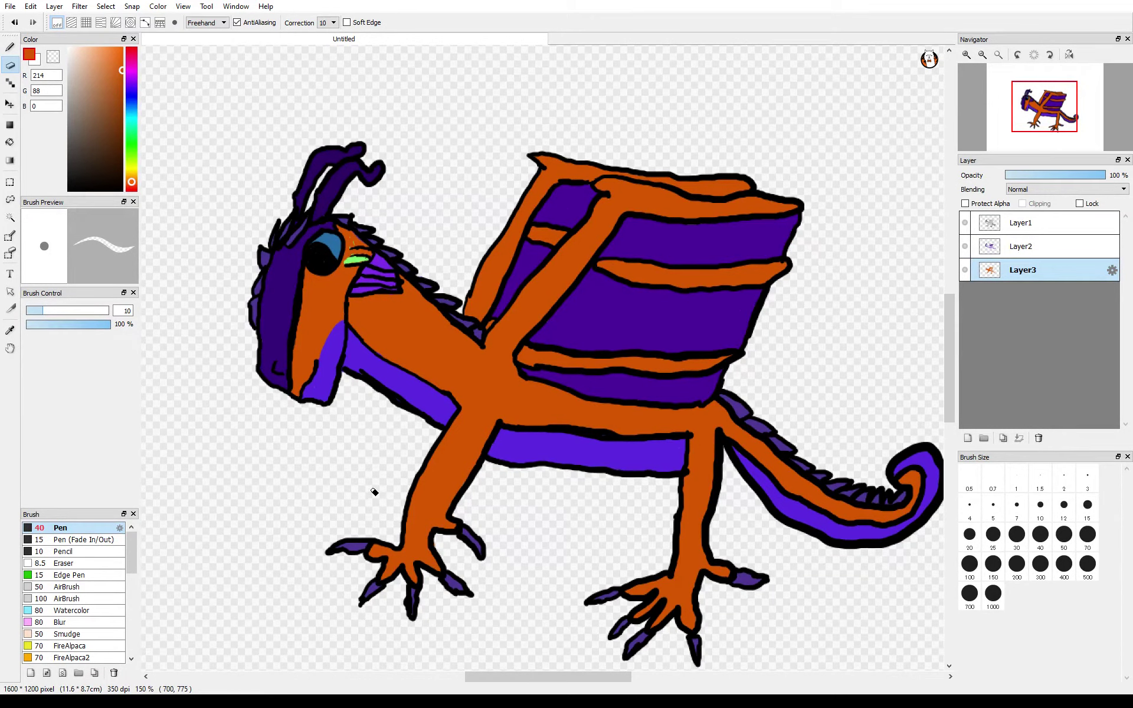
left_click(1021, 246)
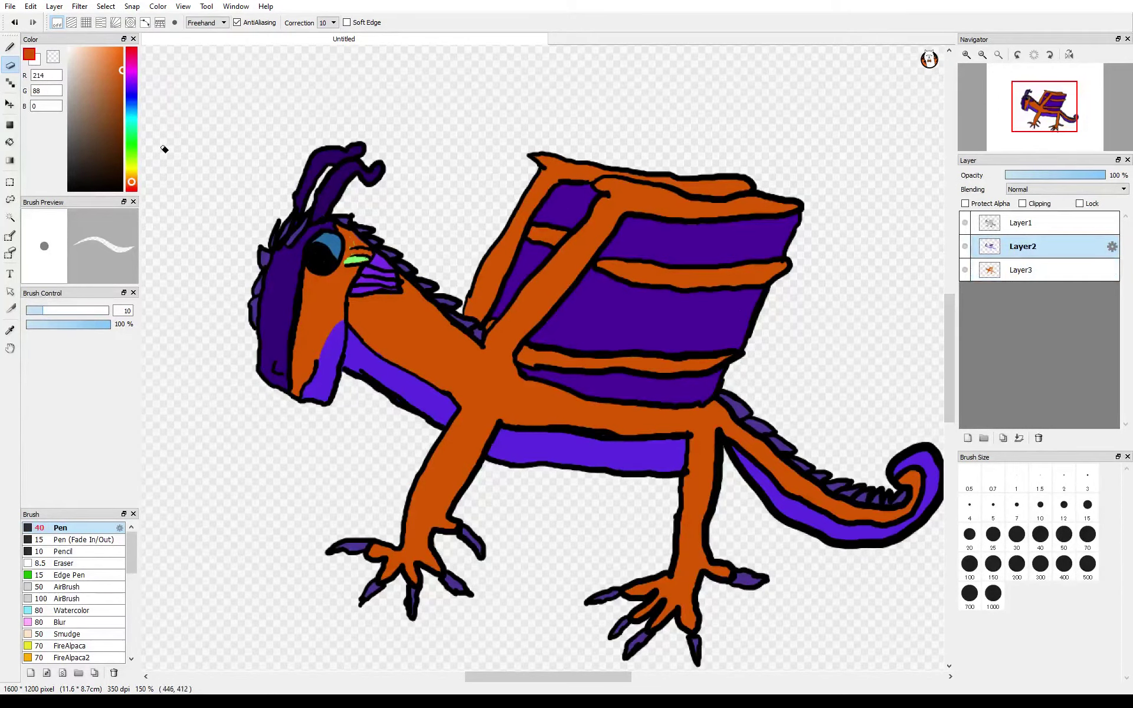
left_click(9, 331)
left_click(357, 258)
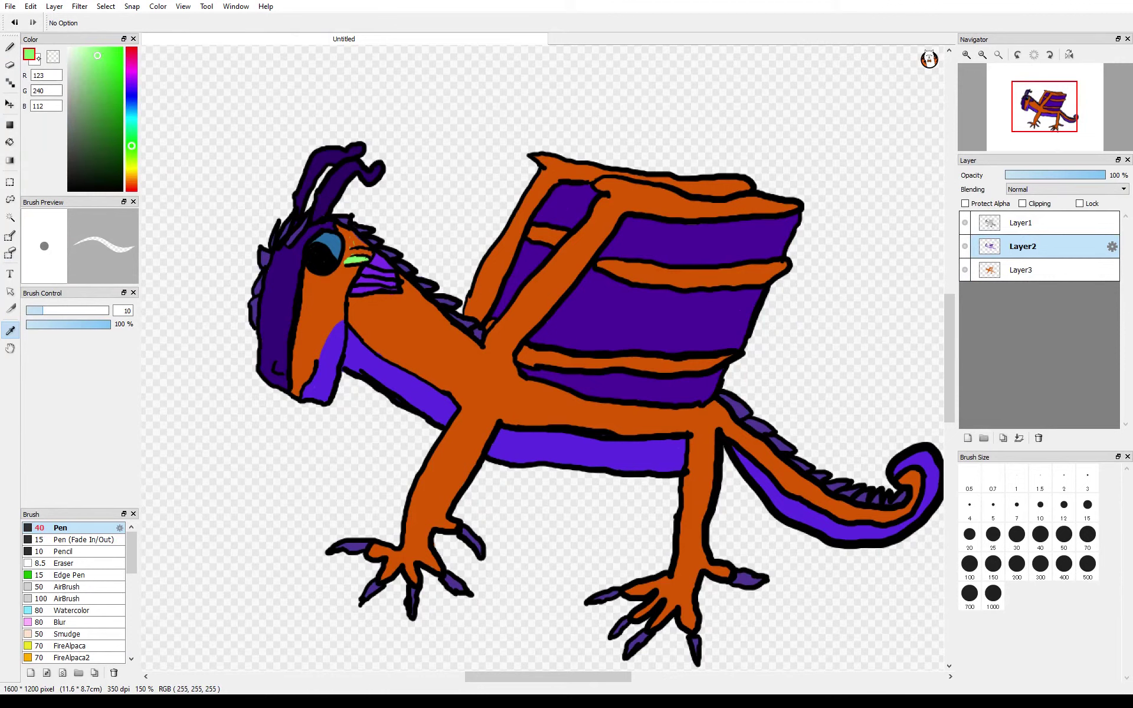
key("b")
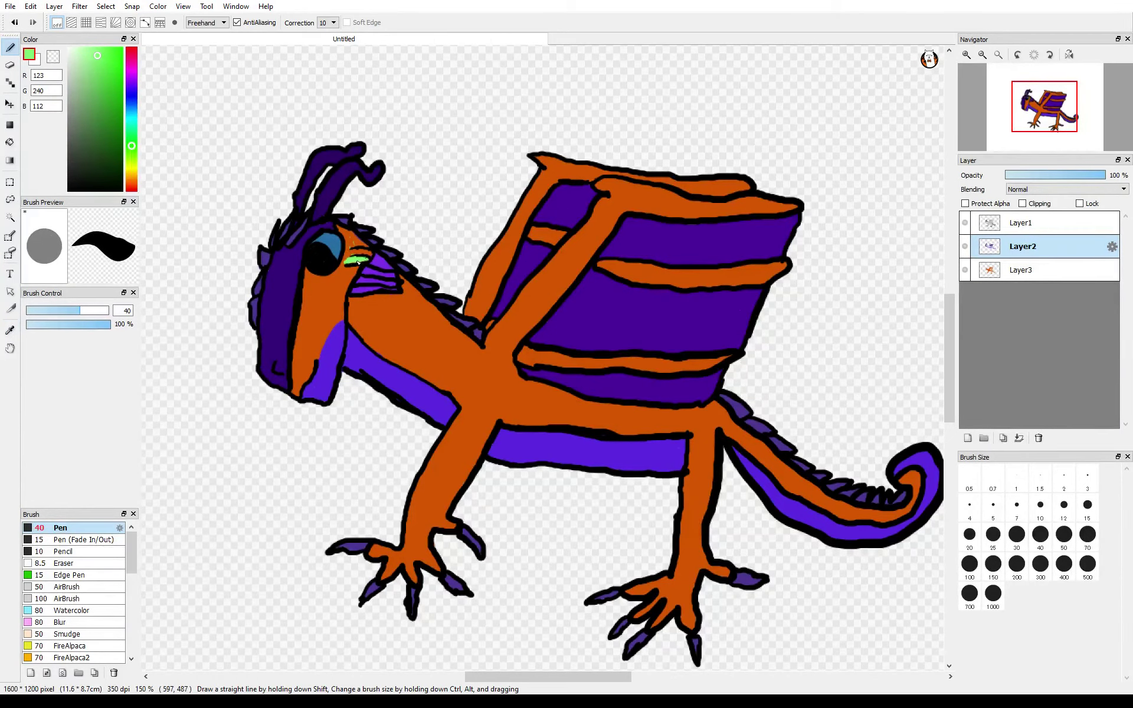
key("e")
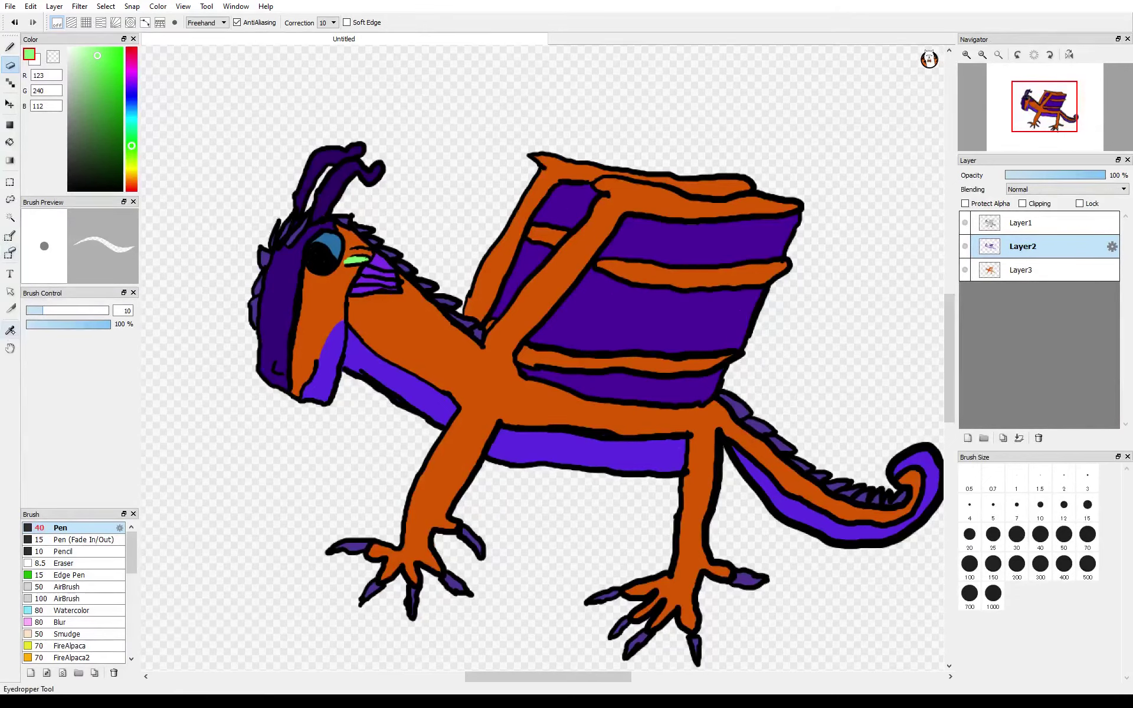
- Sample the wing membrane's purple (R 75, G 0, B 156) for painting with the pen on Layer2
left_click(10, 331)
left_click(683, 322)
key("b")
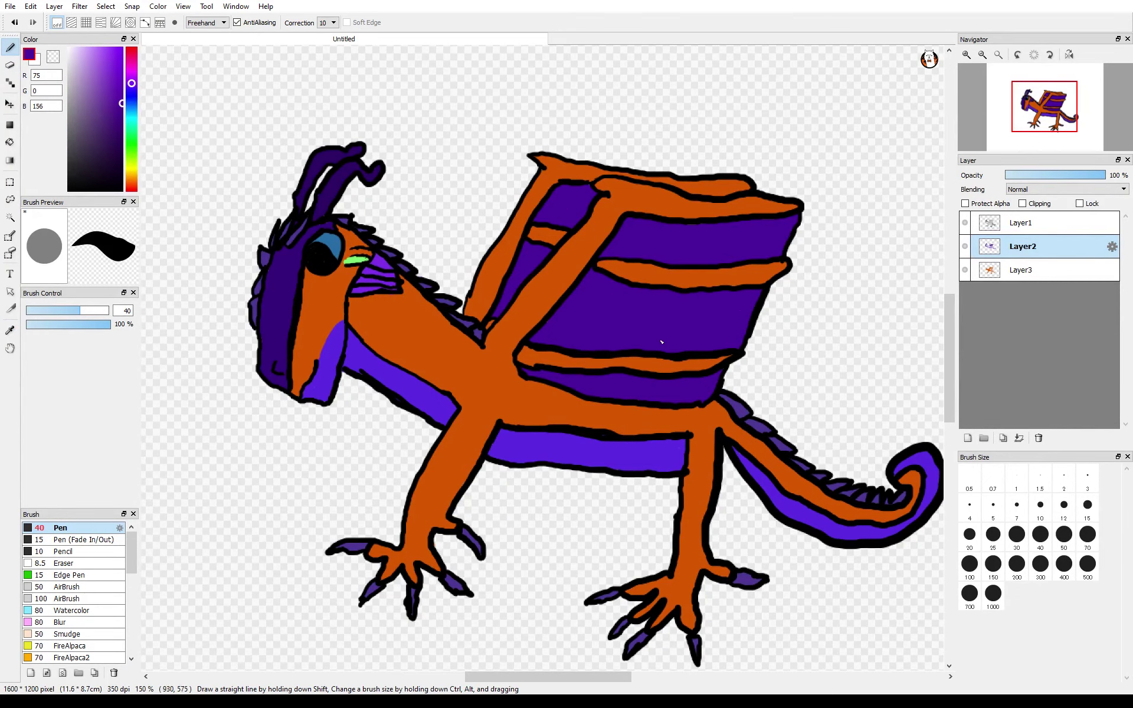